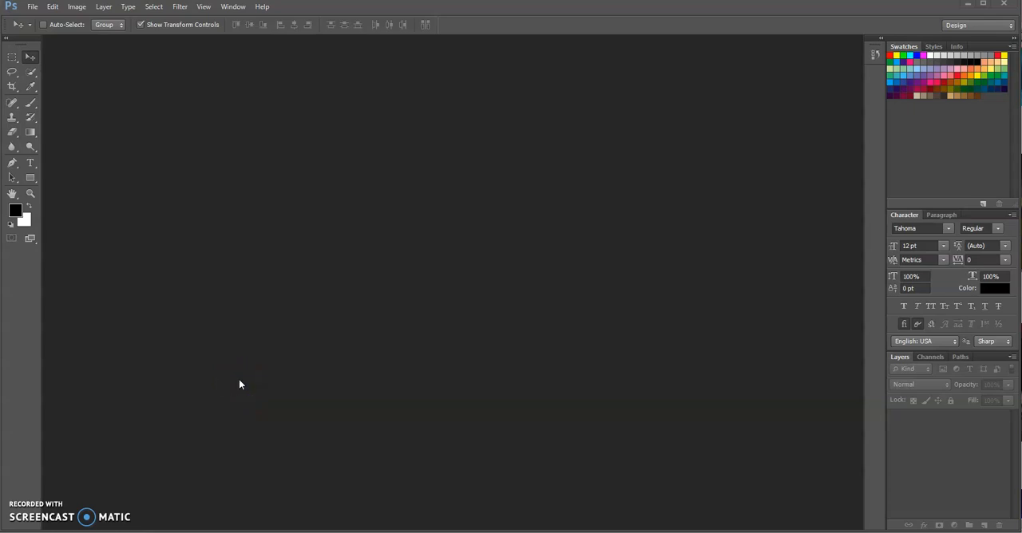
# Create a new white RGB document 10 inches wide and 8 inches high at 50 pixels/centimeter
pyautogui.click(32, 11)
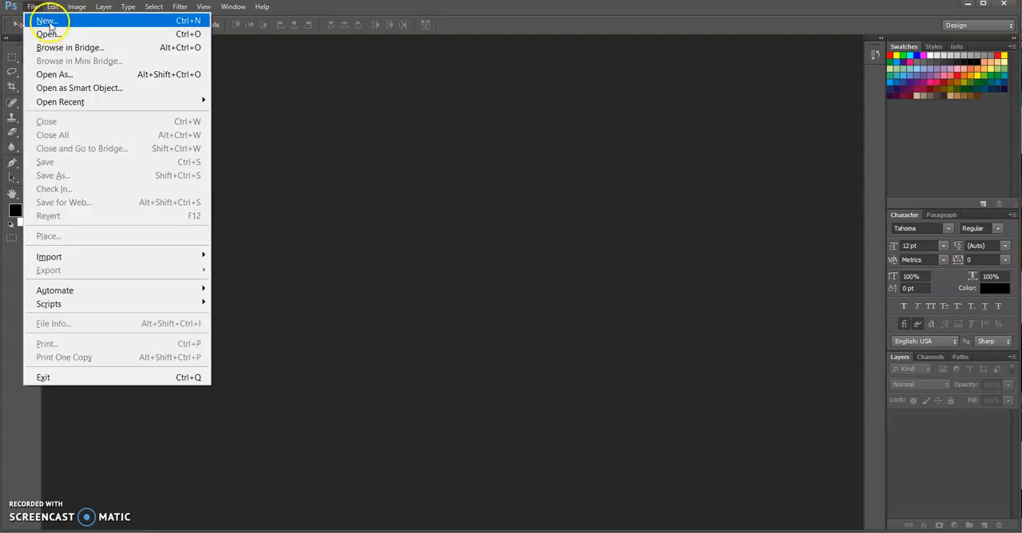
pyautogui.click(50, 25)
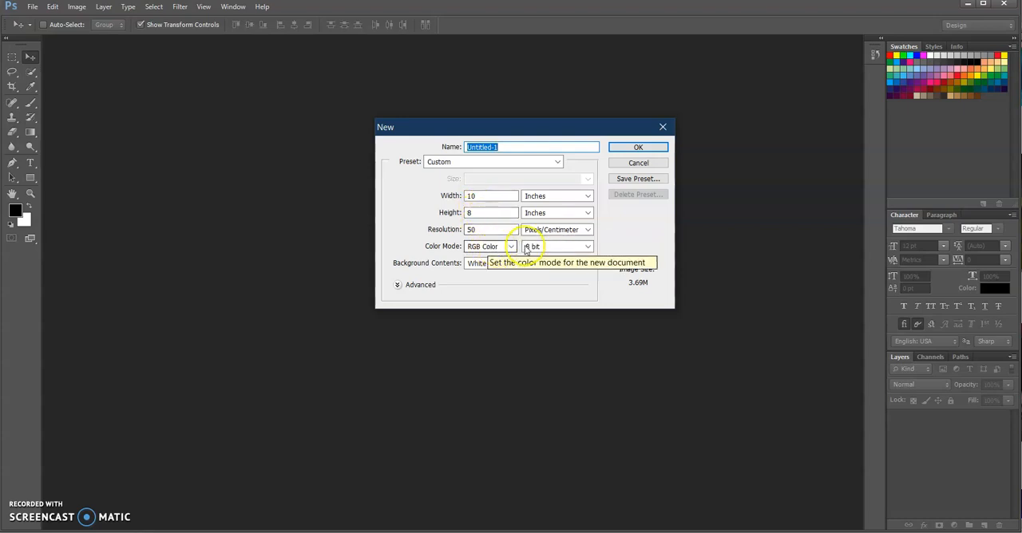
pyautogui.click(548, 201)
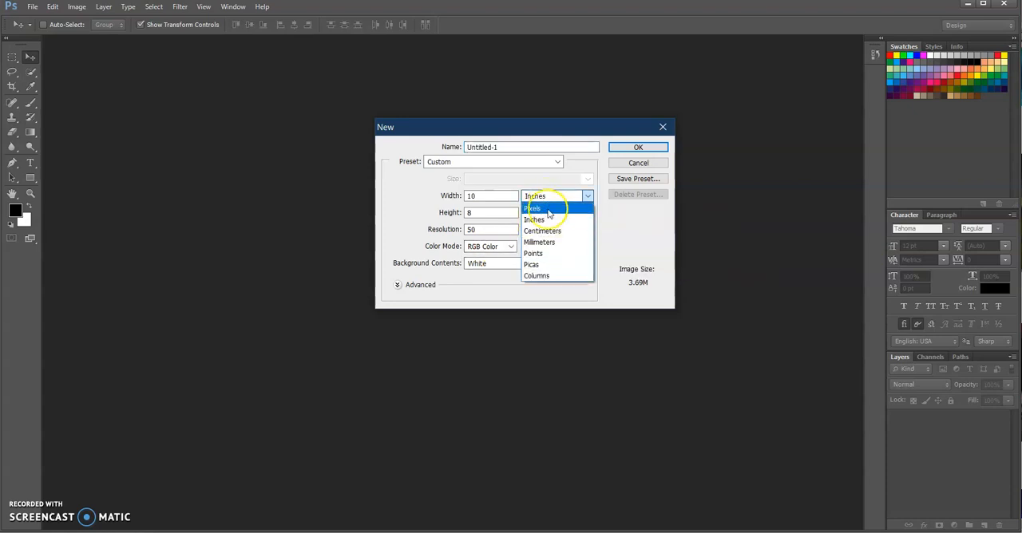
pyautogui.click(549, 223)
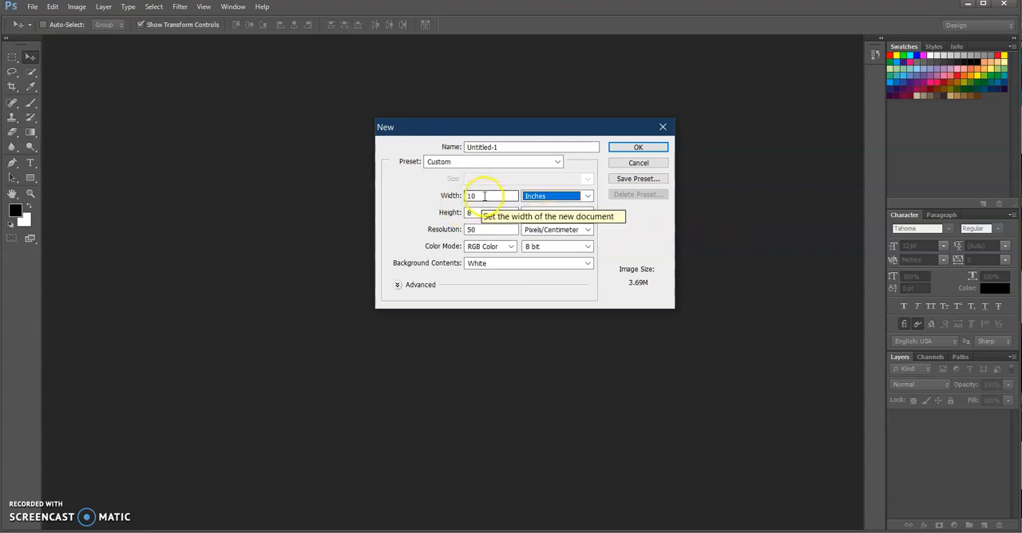
pyautogui.moveTo(485, 196); pyautogui.dragTo(459, 195)
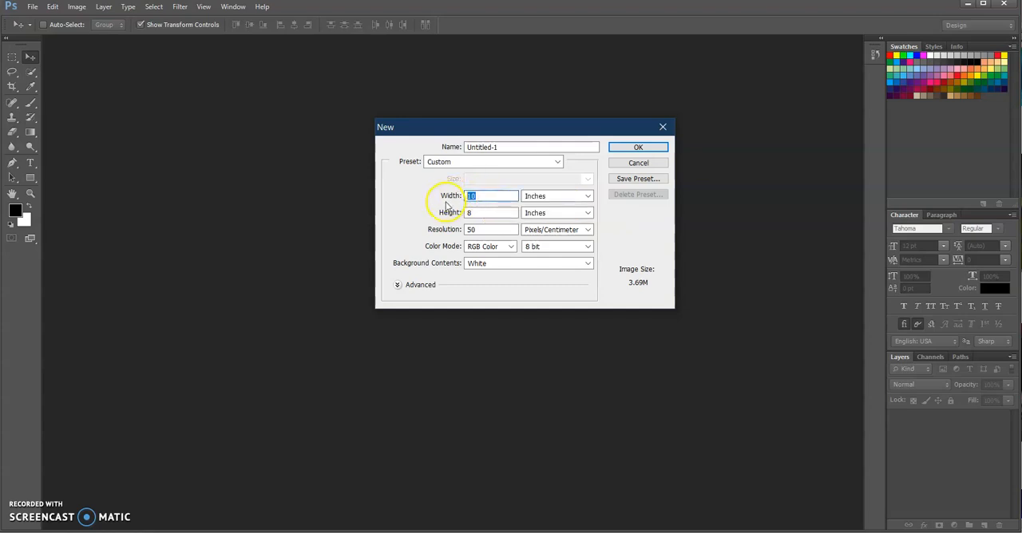
pyautogui.press('Tab')
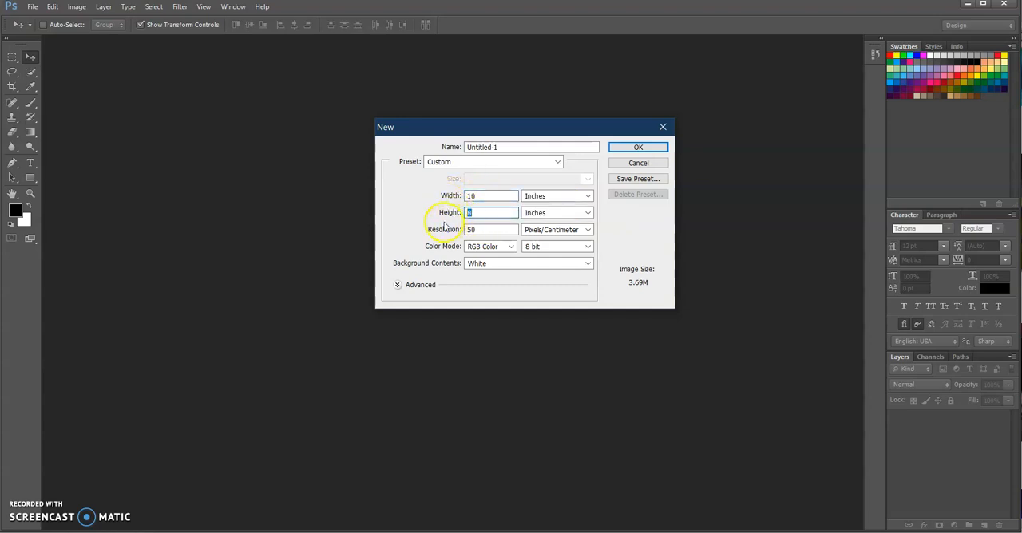
pyautogui.press('Tab')
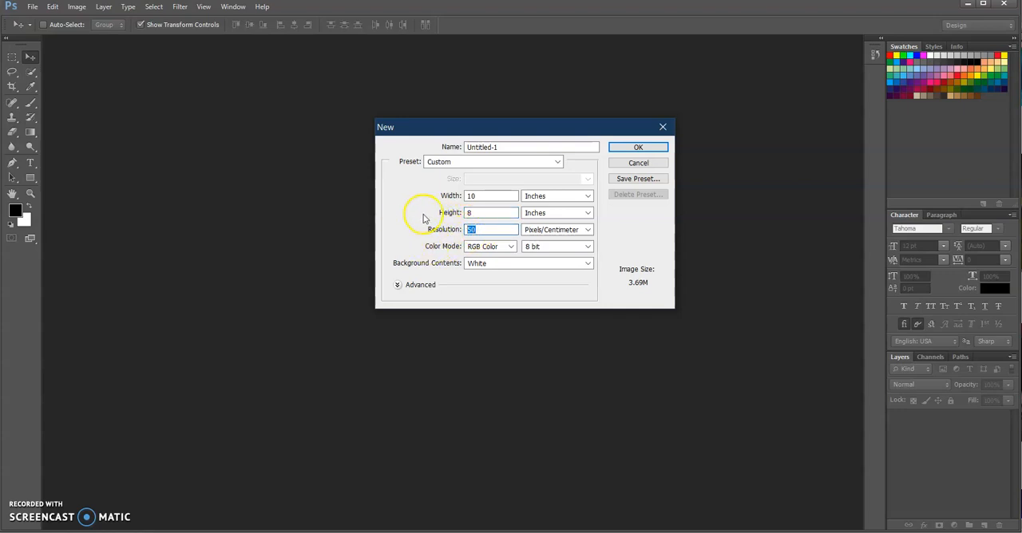
pyautogui.click(635, 151)
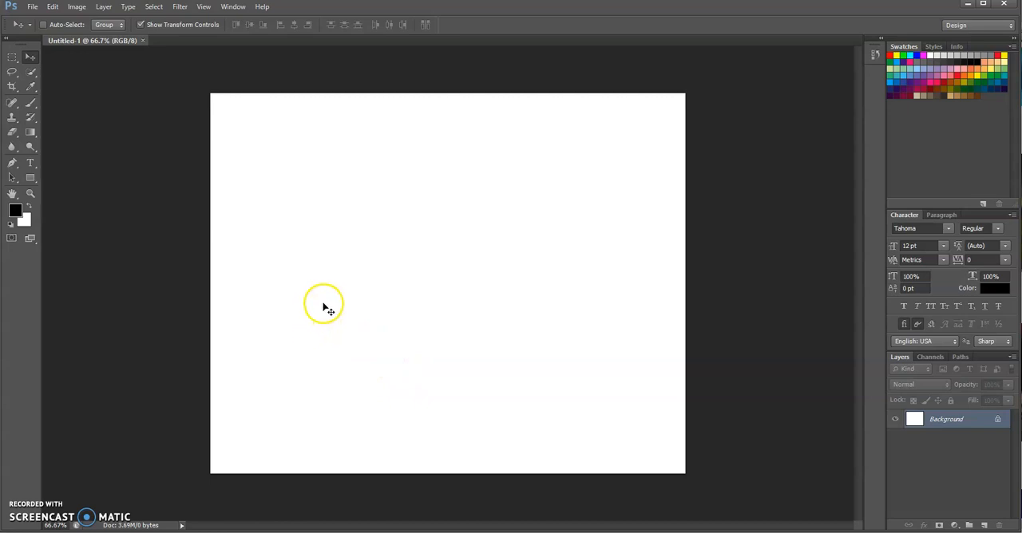
# Open six images from activtiy1, leaving out the 127546-artwork and Artistic-Spring images
pyautogui.click(33, 60)
pyautogui.click(30, 8)
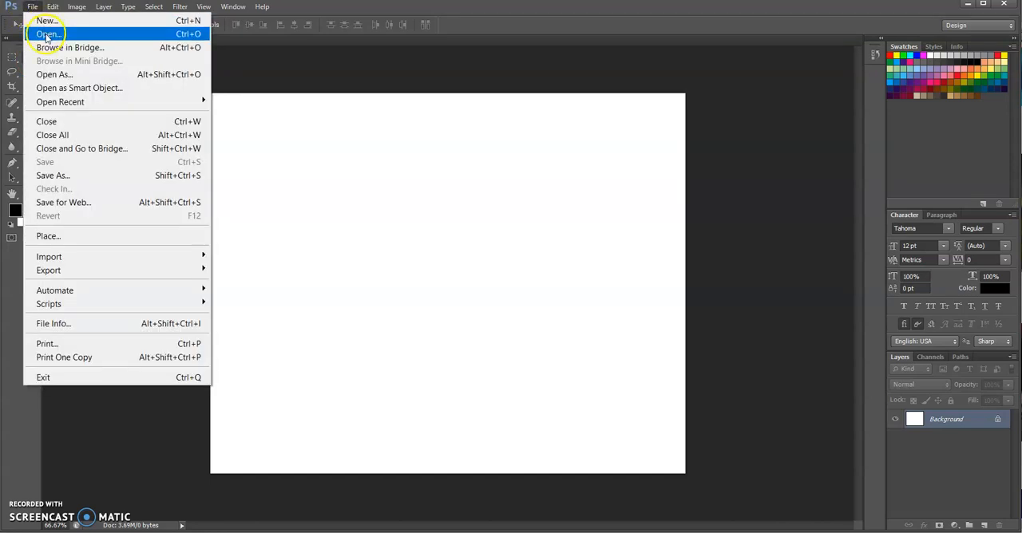
pyautogui.click(46, 36)
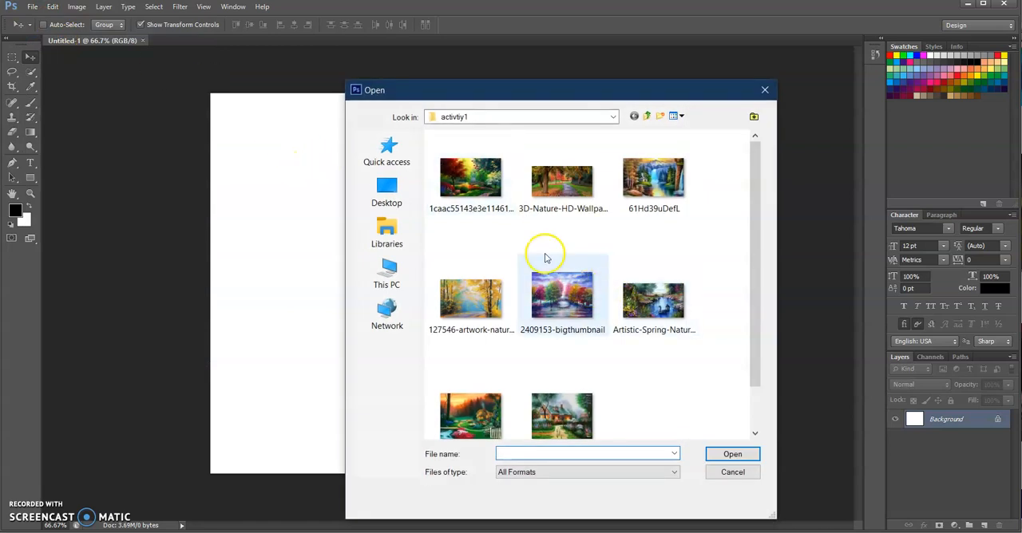
pyautogui.click(474, 188)
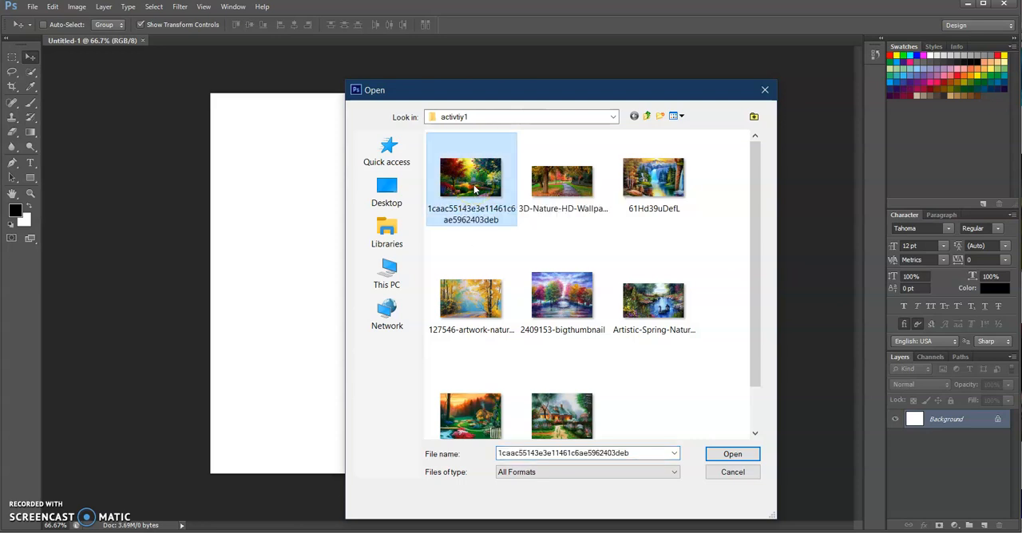
pyautogui.keyDown('ctrl'); pyautogui.click(569, 192); pyautogui.keyUp('ctrl')
pyautogui.keyDown('ctrl'); pyautogui.click(653, 182); pyautogui.keyUp('ctrl')
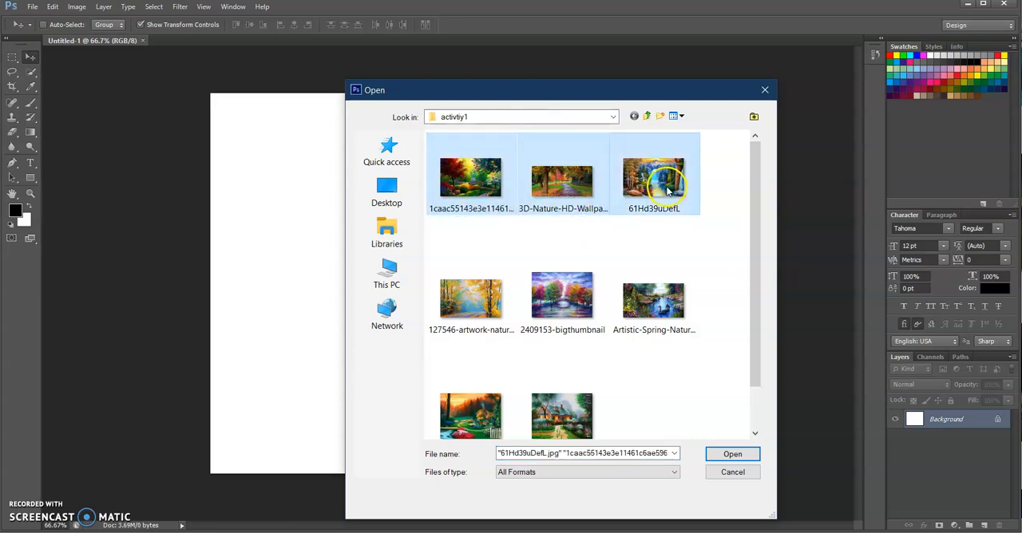
pyautogui.keyDown('ctrl'); pyautogui.click(565, 302); pyautogui.keyUp('ctrl')
pyautogui.keyDown('ctrl'); pyautogui.click(479, 422); pyautogui.keyUp('ctrl')
pyautogui.keyDown('ctrl'); pyautogui.click(587, 431); pyautogui.keyUp('ctrl')
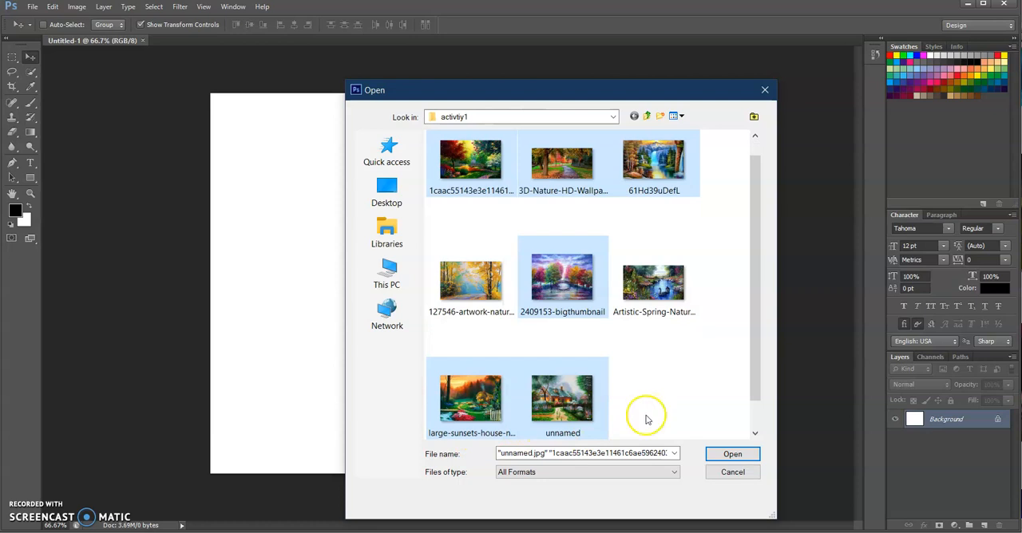
pyautogui.click(739, 457)
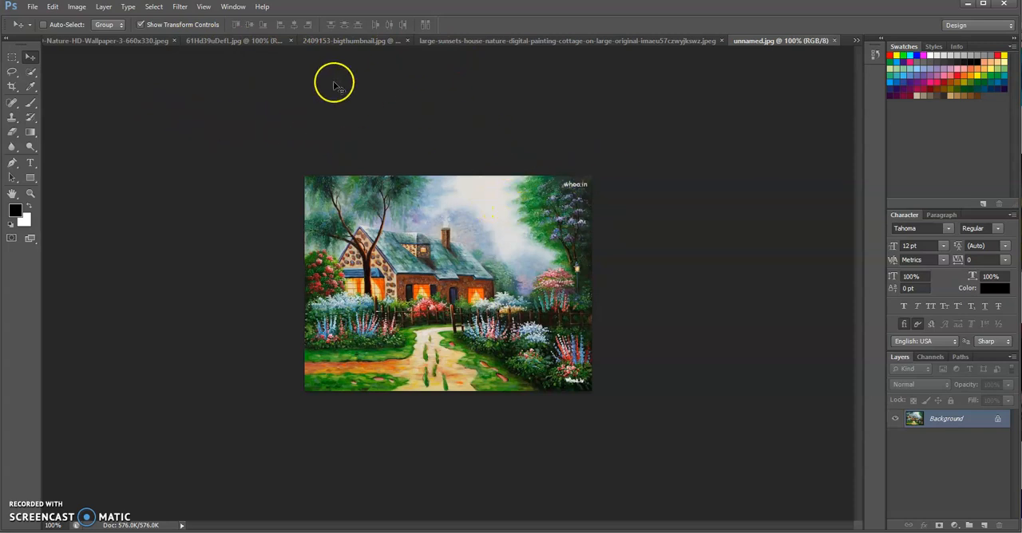
# Copy the garden painting from 1caac55143e3e11461c6ae5962403deb.jpg into the blank Untitled-1 document with the Move tool
pyautogui.click(856, 41)
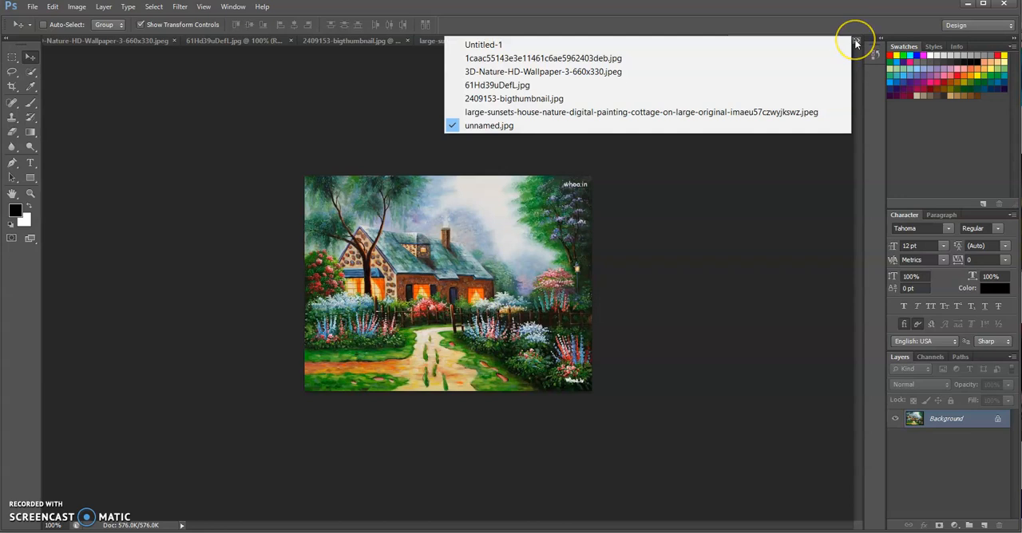
pyautogui.click(473, 45)
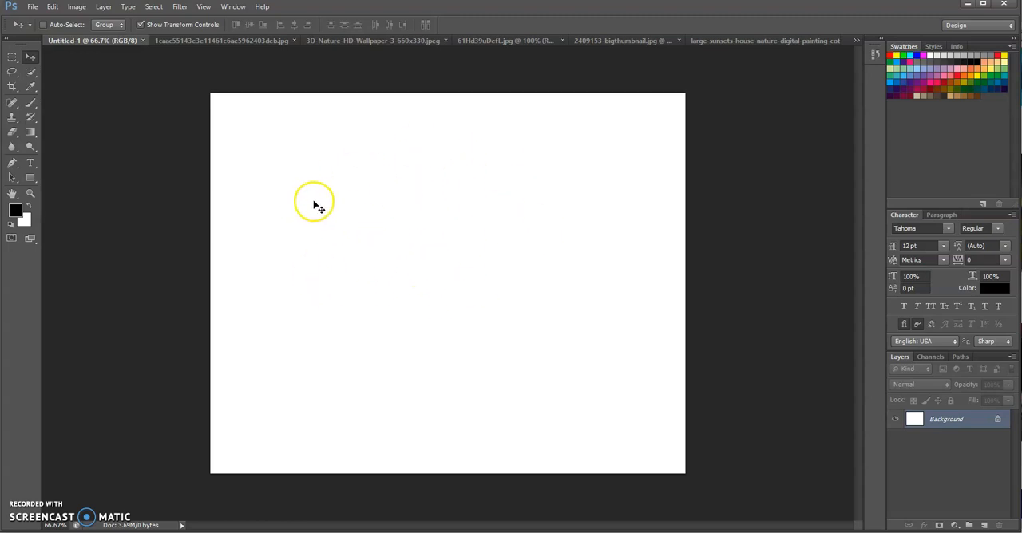
pyautogui.click(184, 40)
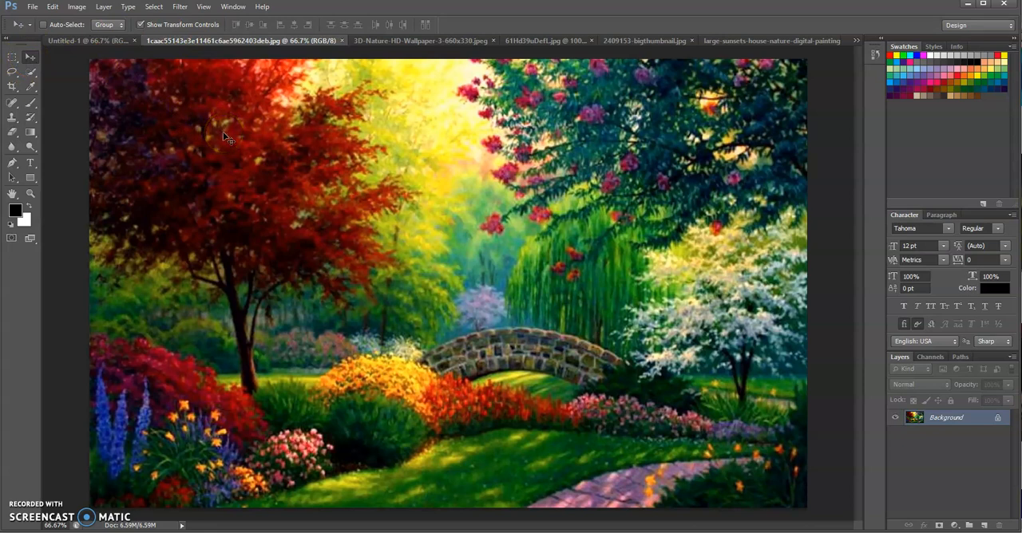
pyautogui.moveTo(226, 137); pyautogui.dragTo(379, 211)
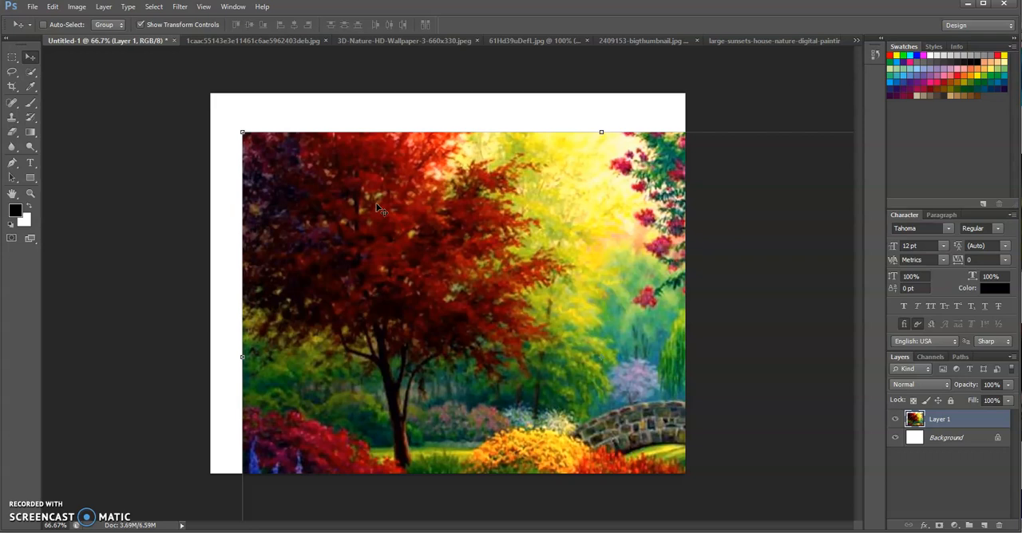
# Reposition the garden painting on the canvas with the transform controls hidden, and show the controls again
pyautogui.click(141, 25)
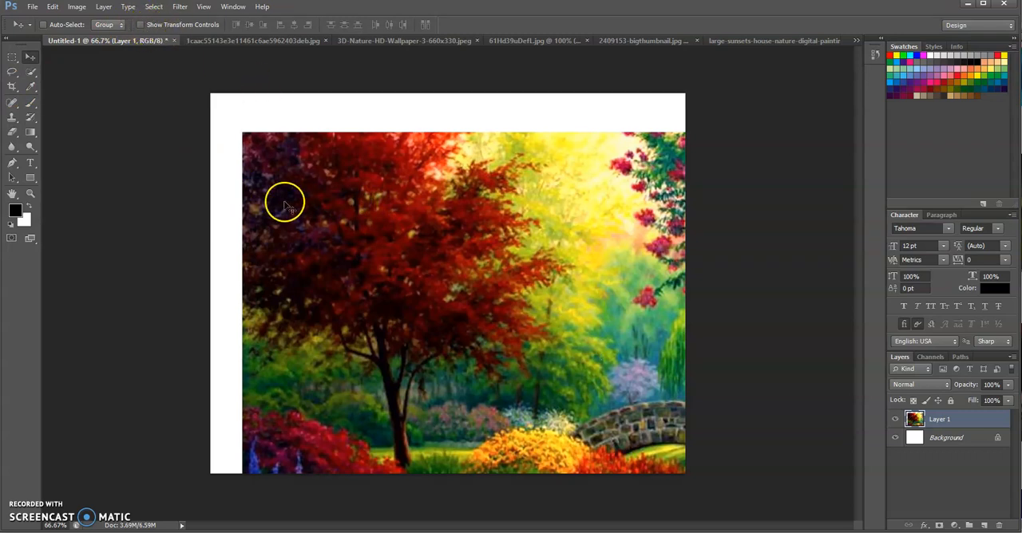
pyautogui.moveTo(372, 229)
pyautogui.mouseDown()
pyautogui.moveTo(461, 215)
pyautogui.moveTo(398, 277)
pyautogui.moveTo(380, 231)
pyautogui.mouseUp()
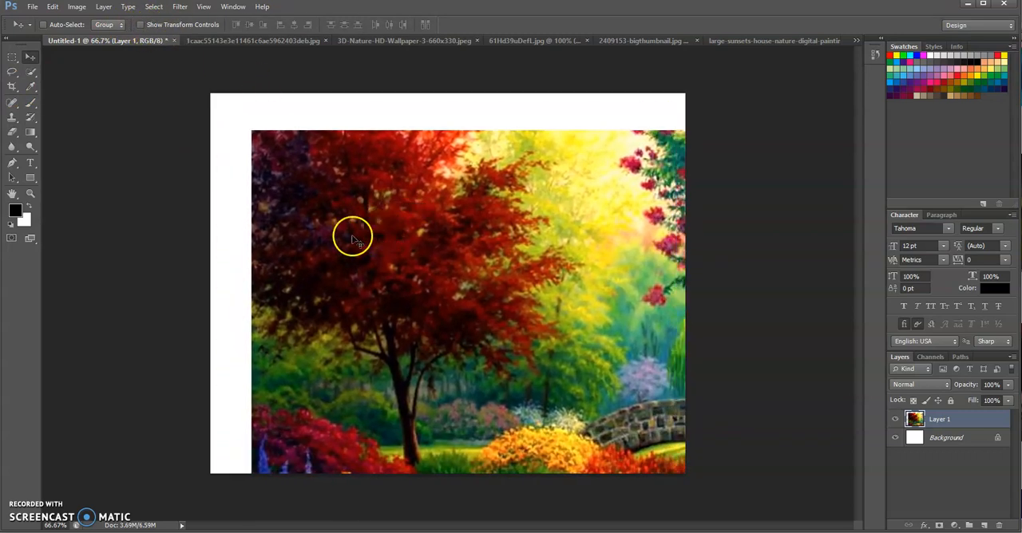
pyautogui.moveTo(296, 172); pyautogui.dragTo(383, 178)
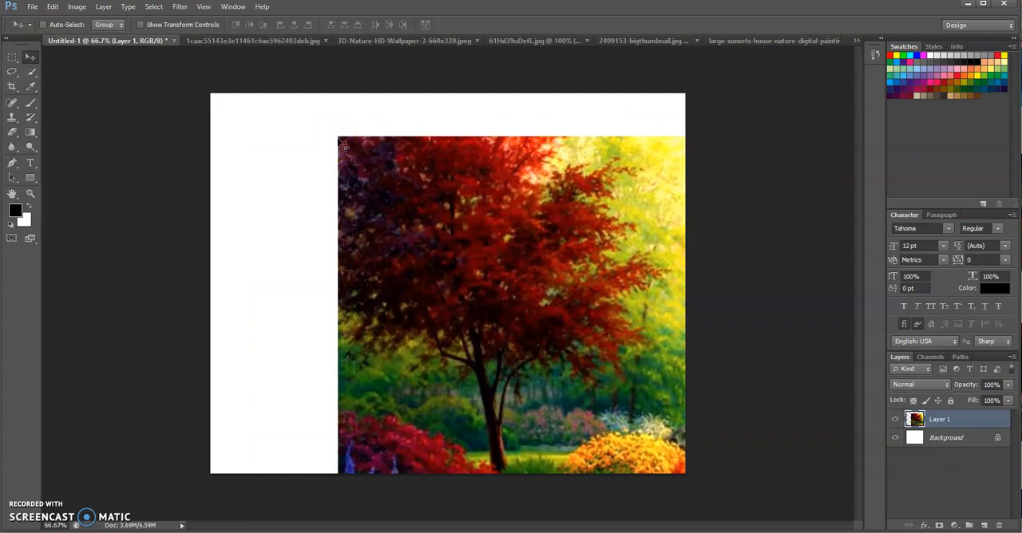
pyautogui.moveTo(412, 253); pyautogui.dragTo(356, 264)
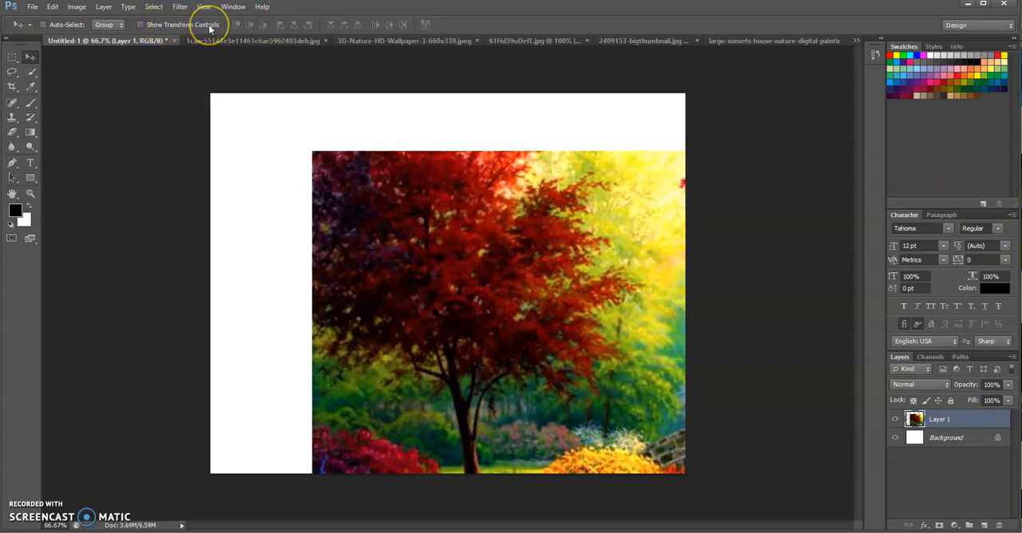
pyautogui.click(141, 25)
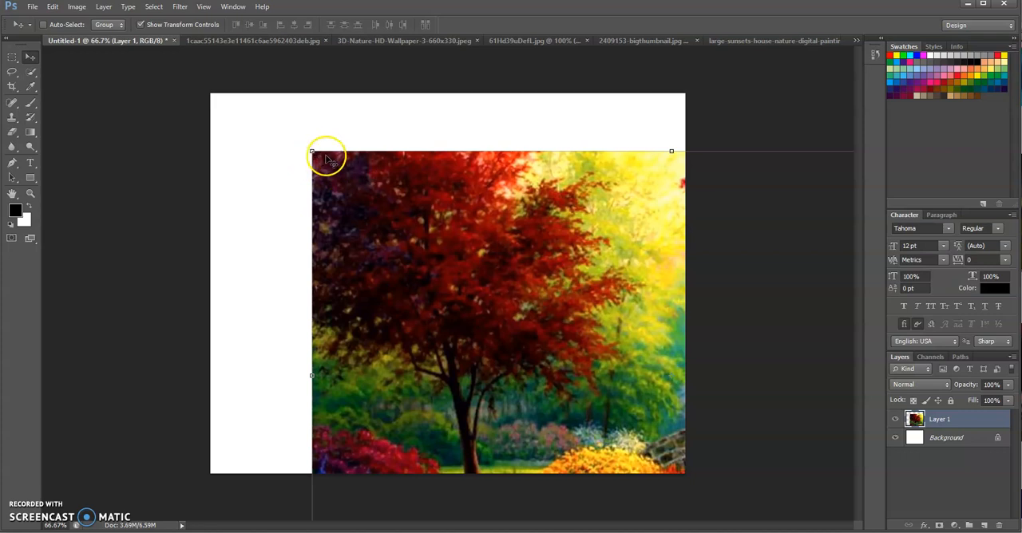
# Scale the garden painting to about 29.17% width and 27.58% height, place it near the canvas's upper-left corner, and apply the transformation
pyautogui.moveTo(311, 151); pyautogui.dragTo(278, 141)
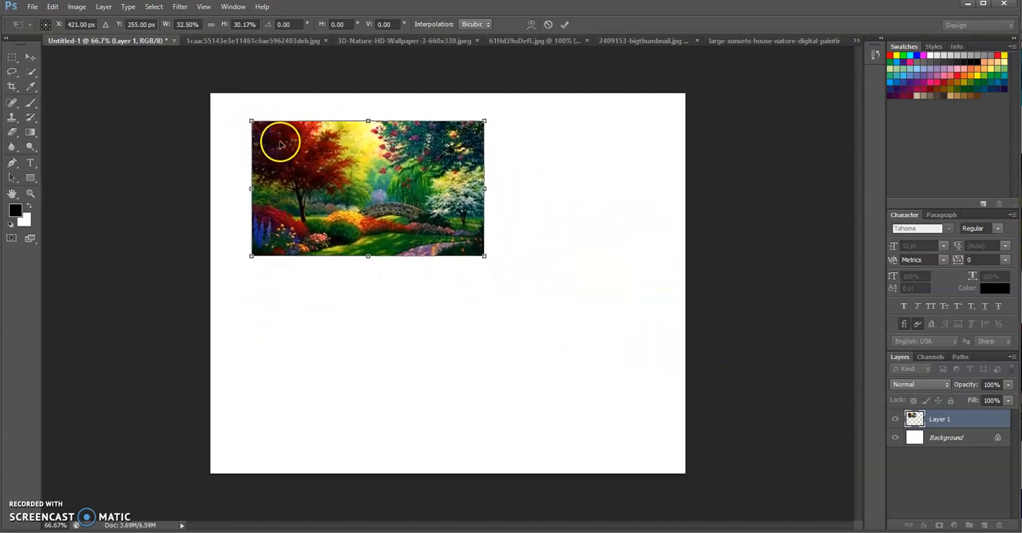
pyautogui.moveTo(485, 257); pyautogui.dragTo(461, 243)
pyautogui.moveTo(407, 210); pyautogui.dragTo(386, 199)
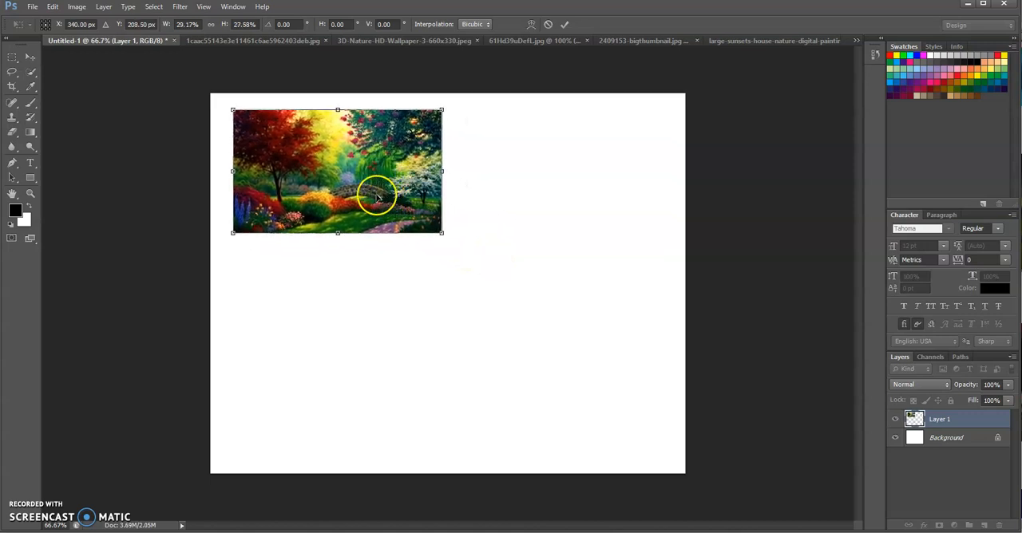
pyautogui.click(31, 61)
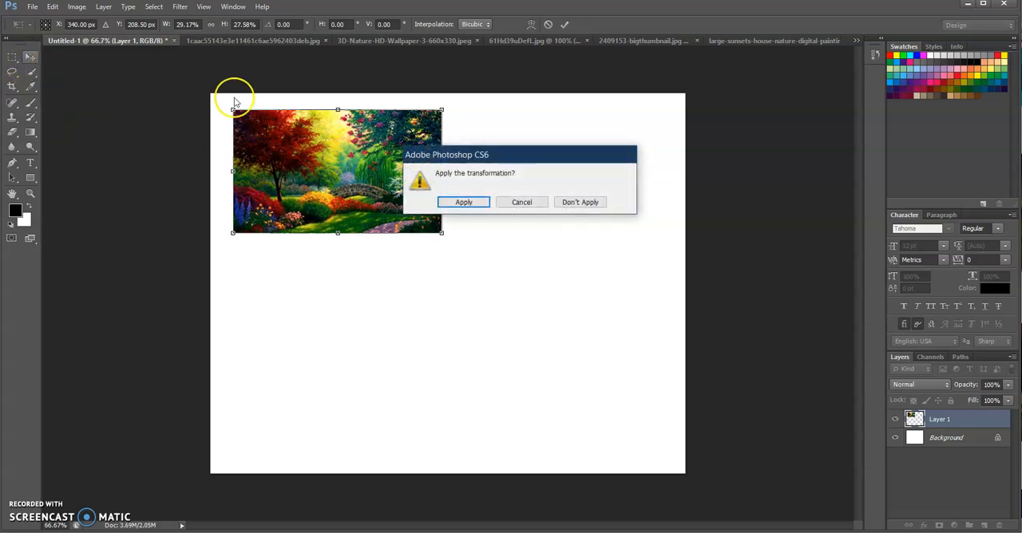
pyautogui.click(463, 204)
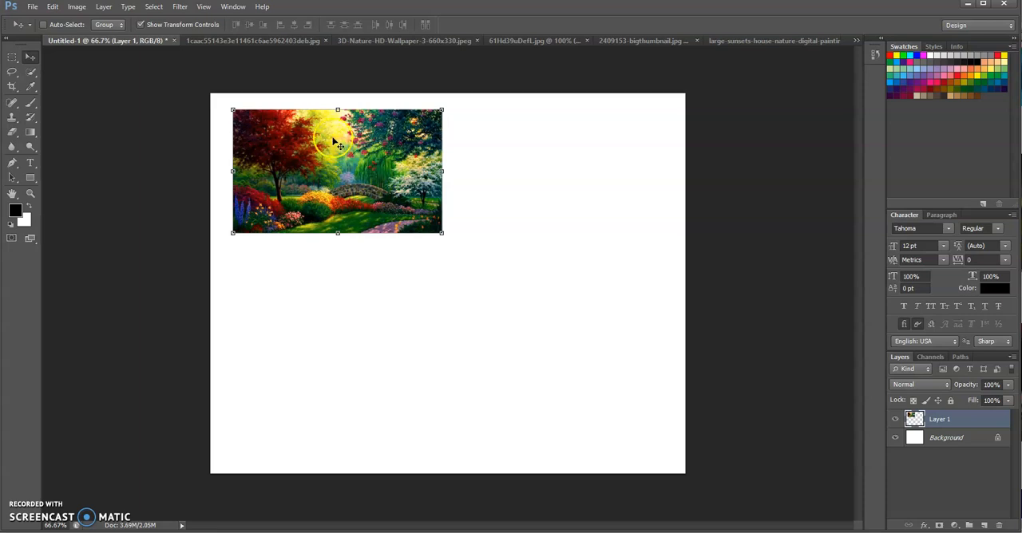
# Copy the autumn path photo from 3D-Nature-HD-Wallpaper-3-660x330.jpeg into Untitled-1, scaled to about 93.18% by 104.85% and overlapping the garden painting's lower-right corner
pyautogui.click(366, 41)
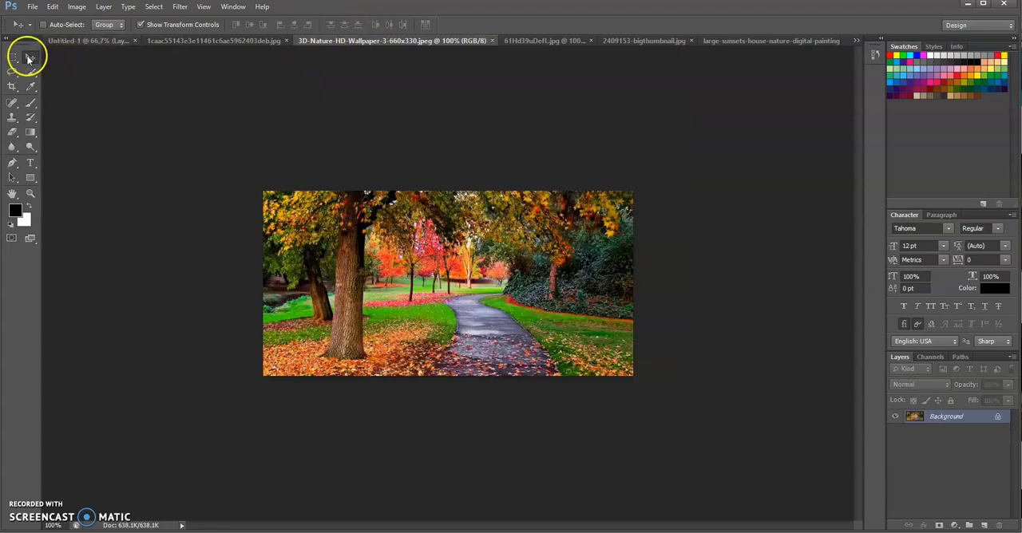
pyautogui.moveTo(389, 274); pyautogui.dragTo(379, 318)
pyautogui.moveTo(312, 262)
pyautogui.mouseDown()
pyautogui.moveTo(313, 244)
pyautogui.moveTo(331, 257)
pyautogui.mouseUp()
pyautogui.moveTo(378, 333); pyautogui.dragTo(426, 277)
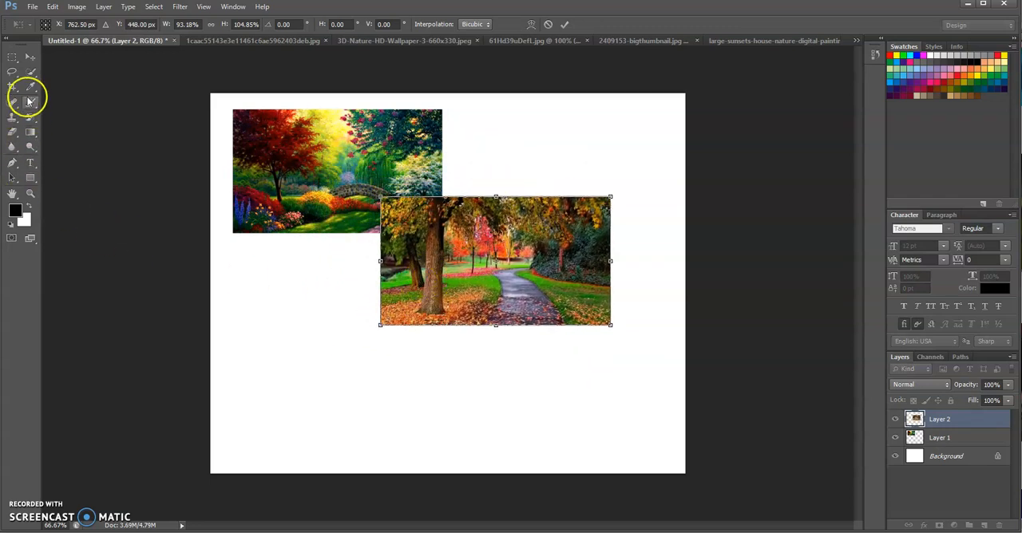
pyautogui.click(32, 57)
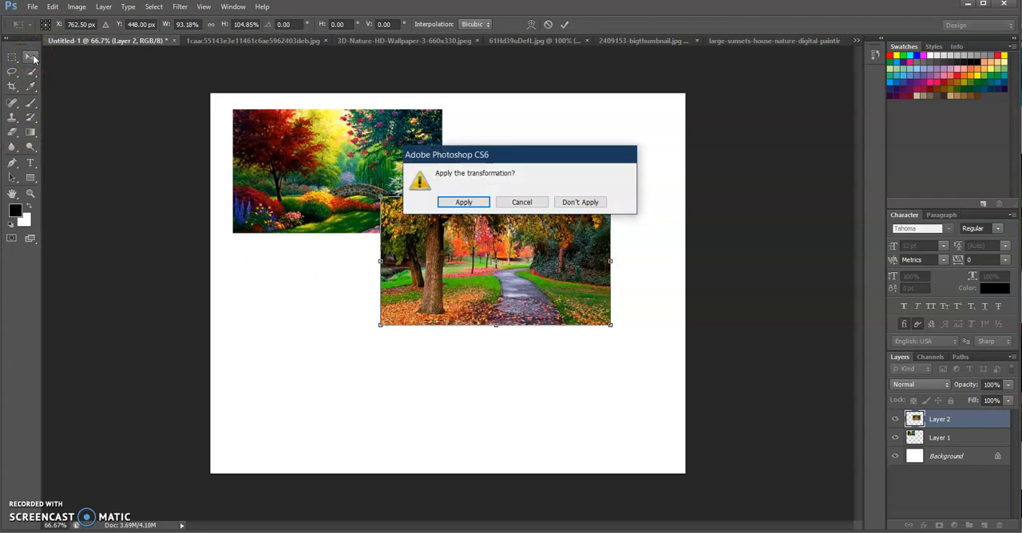
pyautogui.click(454, 205)
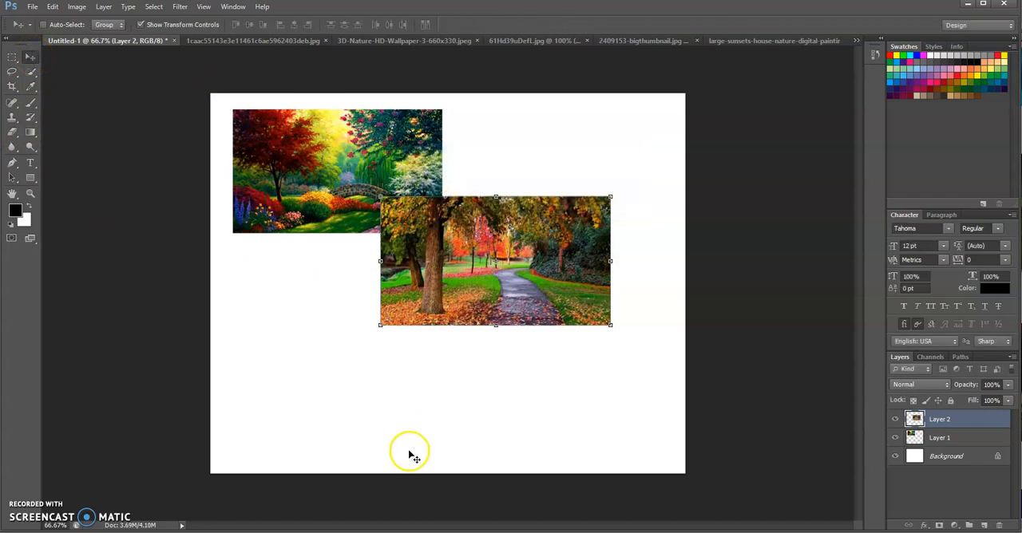
# Display the waterfall painting 61Hd39uDefL.jpg and close the already used 3D-Nature-HD-Wallpaper-3-660x330.jpeg and 1caac55143e3e11461c6ae5962403deb.jpg files
pyautogui.click(535, 41)
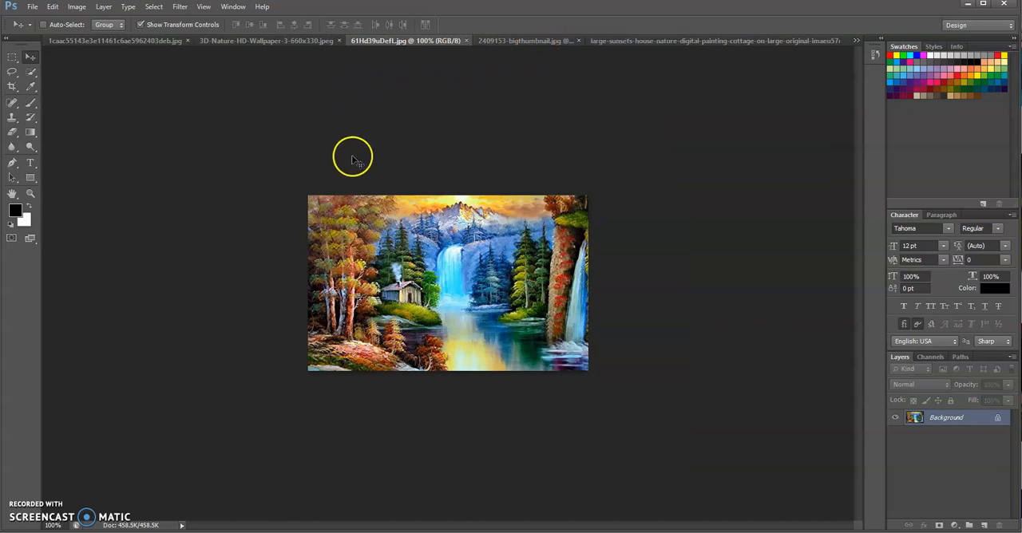
pyautogui.moveTo(375, 236)
pyautogui.mouseDown()
pyautogui.moveTo(290, 217)
pyautogui.moveTo(105, 85)
pyautogui.moveTo(153, 96)
pyautogui.moveTo(133, 84)
pyautogui.moveTo(289, 152)
pyautogui.moveTo(423, 260)
pyautogui.mouseUp()
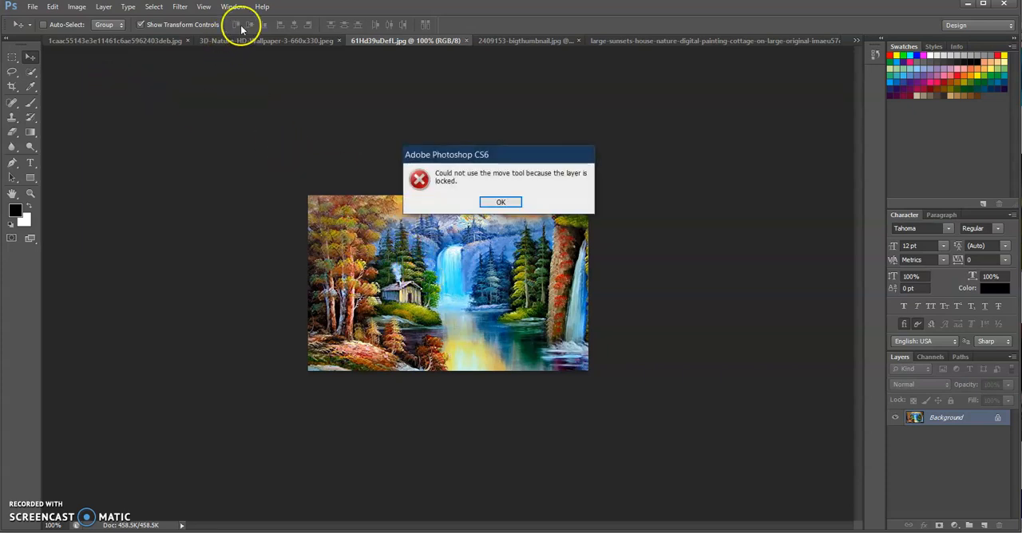
pyautogui.click(502, 202)
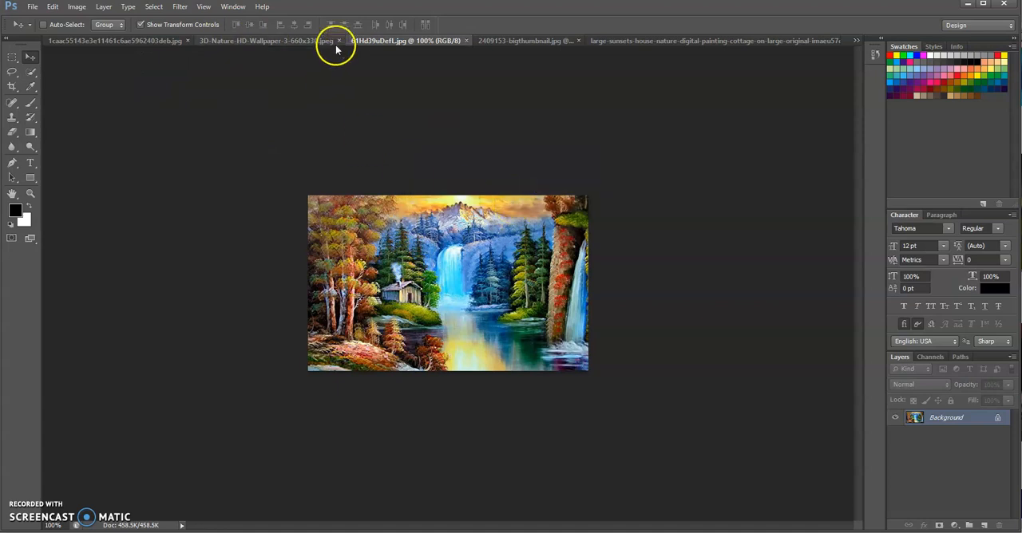
pyautogui.click(337, 41)
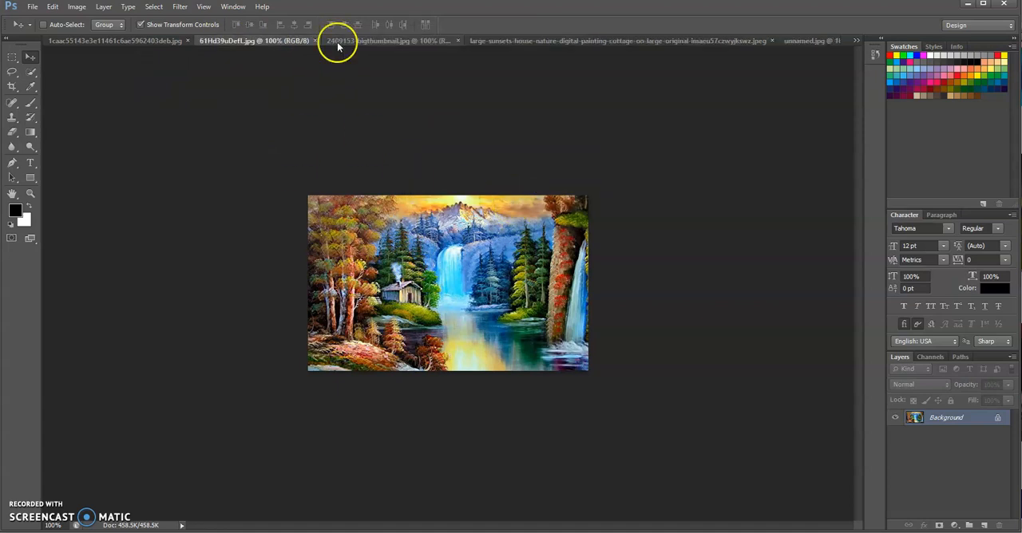
pyautogui.click(189, 42)
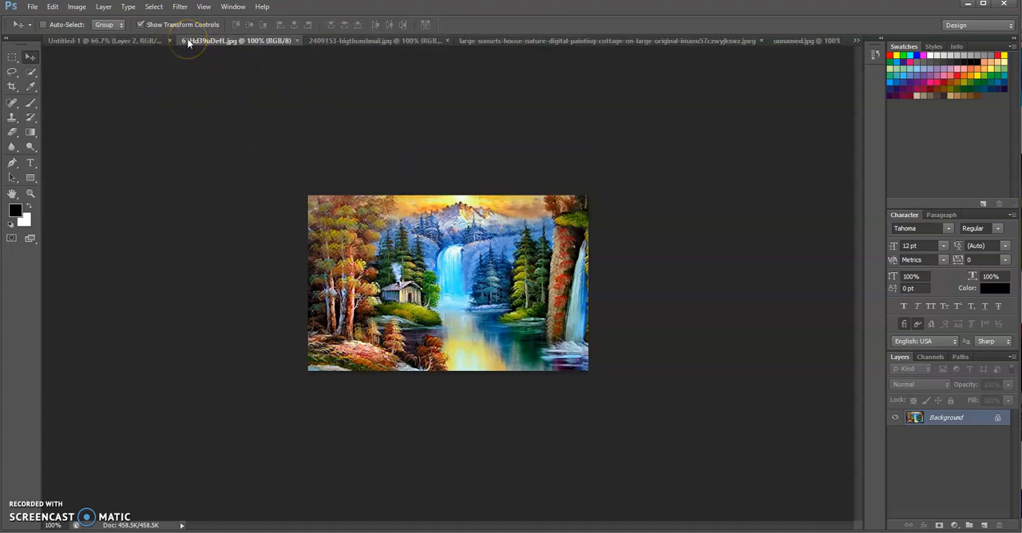
# Copy the waterfall painting from 61Hd39uDefL.jpg into Untitled-1 below the garden painting, and close the source file
pyautogui.moveTo(403, 254)
pyautogui.mouseDown()
pyautogui.moveTo(398, 245)
pyautogui.moveTo(421, 269)
pyautogui.moveTo(201, 139)
pyautogui.moveTo(110, 45)
pyautogui.moveTo(346, 221)
pyautogui.moveTo(329, 351)
pyautogui.moveTo(291, 336)
pyautogui.moveTo(301, 320)
pyautogui.mouseUp()
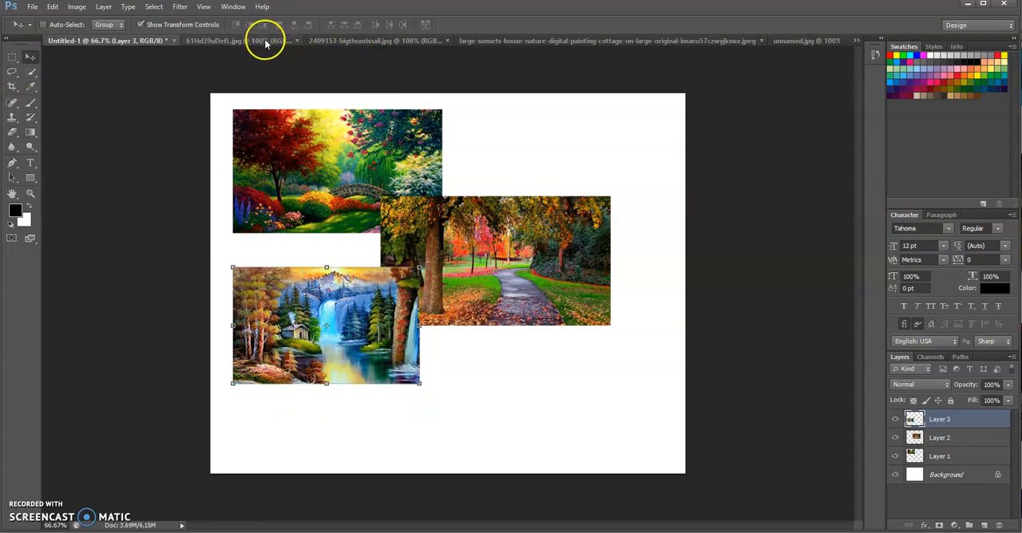
pyautogui.click(270, 40)
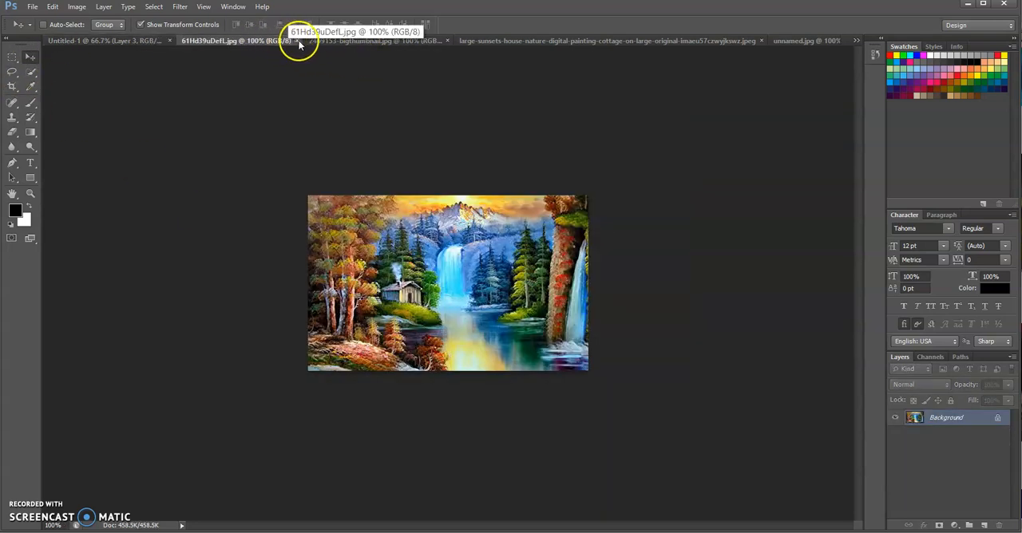
pyautogui.click(296, 40)
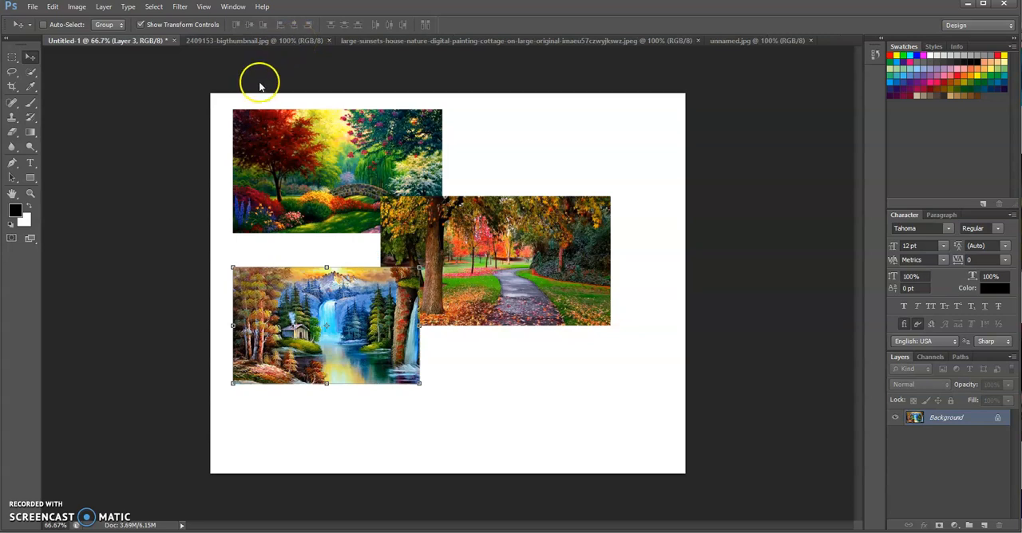
# Copy the bridge painting from 2409153-bigthumbnail.jpg into Untitled-1, place it in the canvas's lower-right area, and close the source file
pyautogui.click(272, 41)
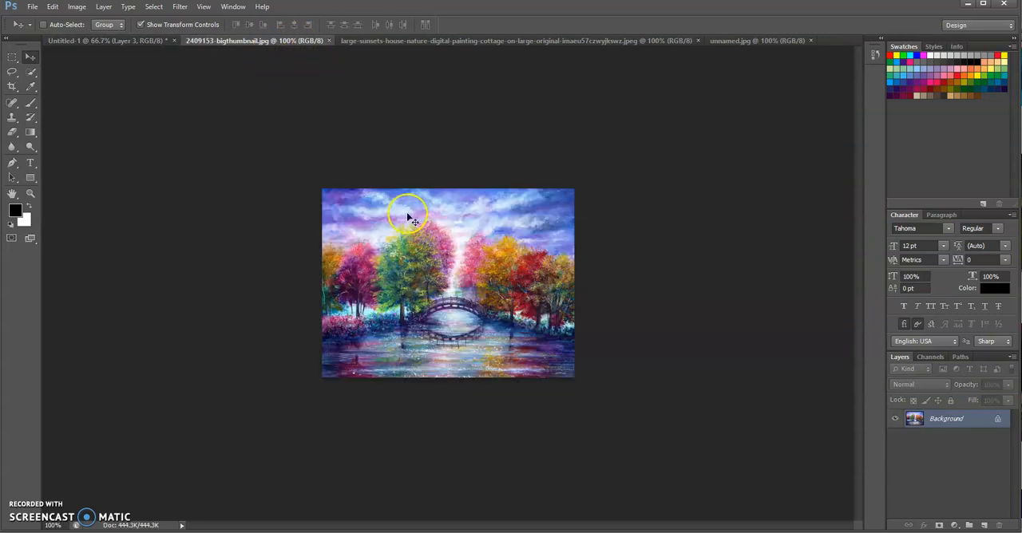
pyautogui.click(99, 41)
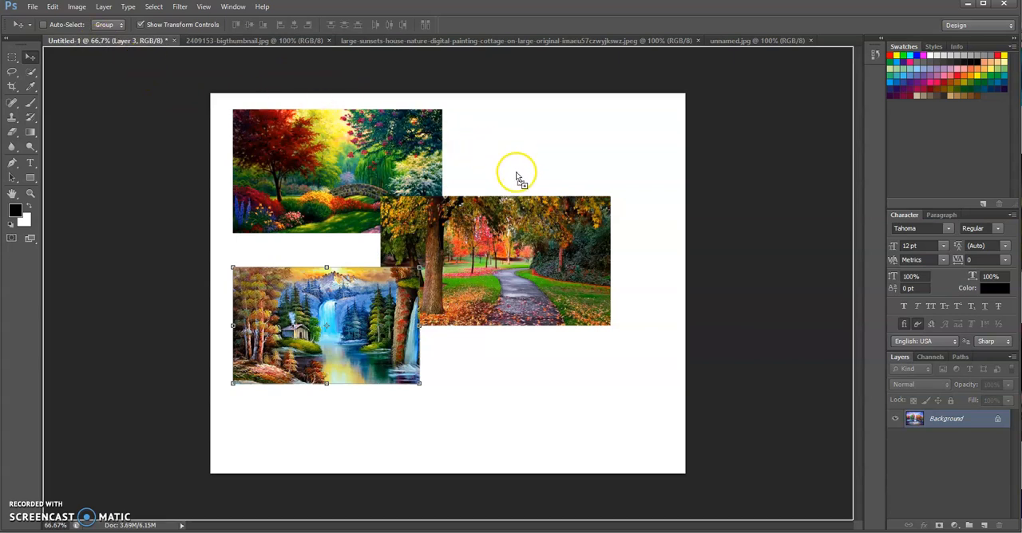
pyautogui.hotkey('ctrl', 'v')
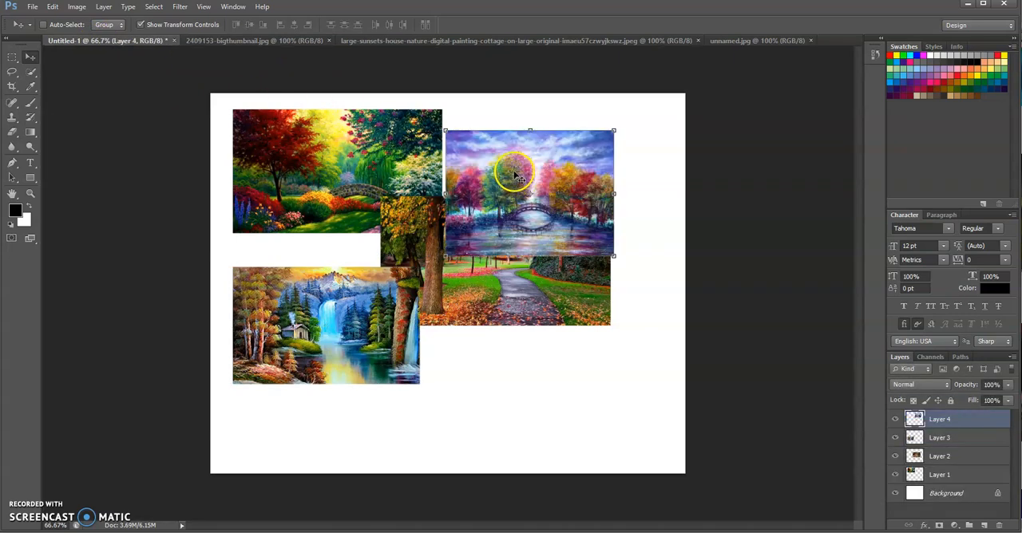
pyautogui.moveTo(530, 171)
pyautogui.mouseDown()
pyautogui.moveTo(548, 166)
pyautogui.moveTo(564, 349)
pyautogui.moveTo(542, 345)
pyautogui.mouseUp()
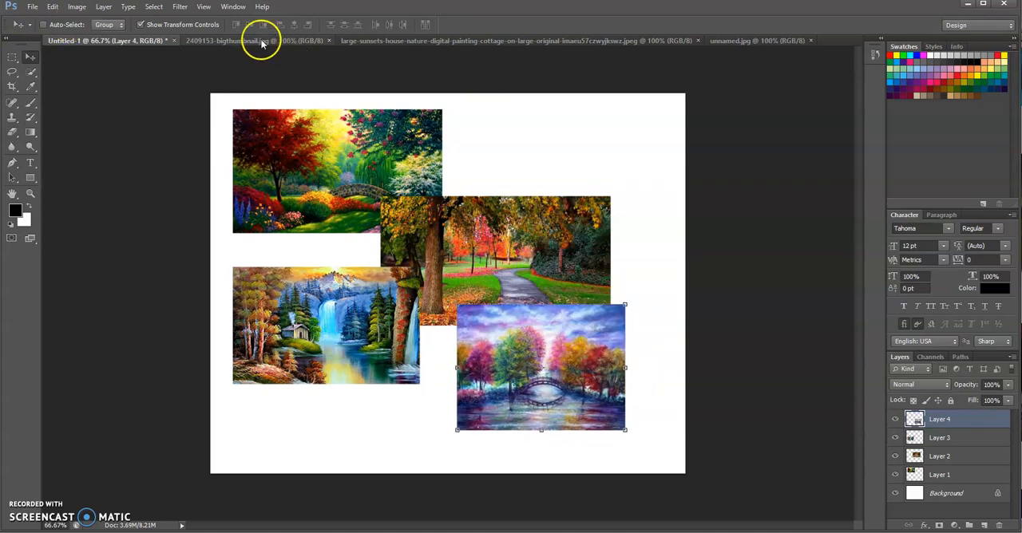
pyautogui.click(329, 41)
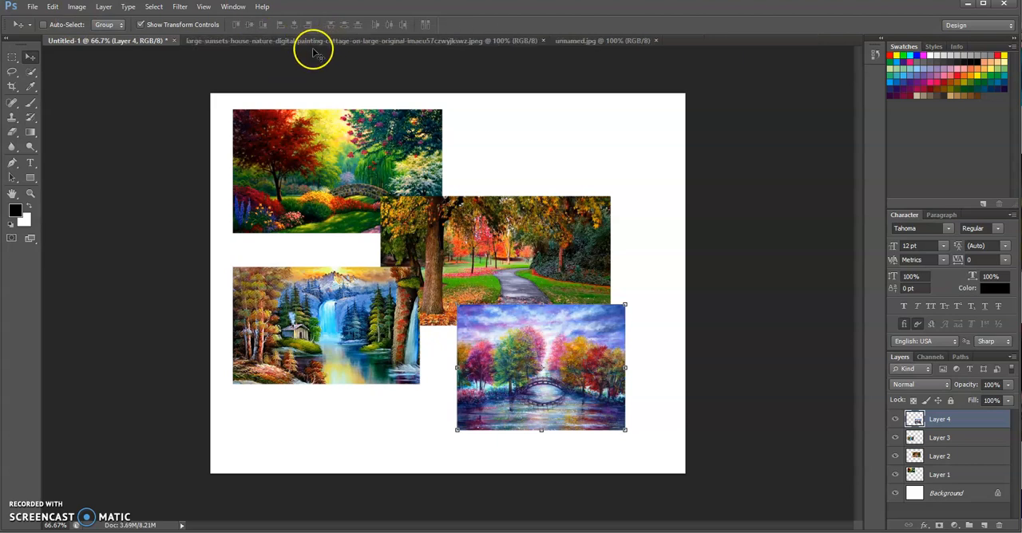
# Copy the sunset cottage painting from the large-sunsets-house-nature JPEG into the upper-right area of the Untitled-1 canvas
pyautogui.click(312, 40)
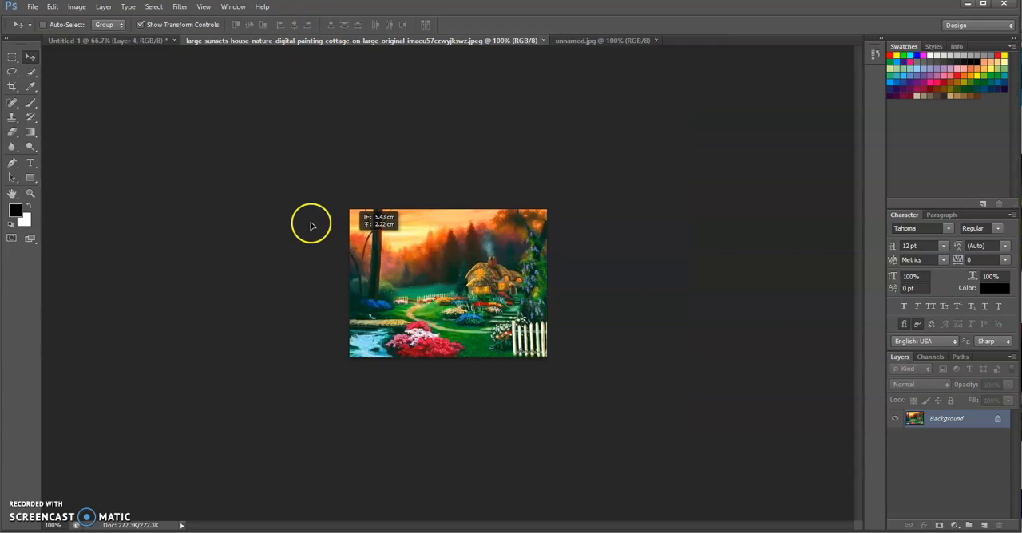
pyautogui.click(78, 41)
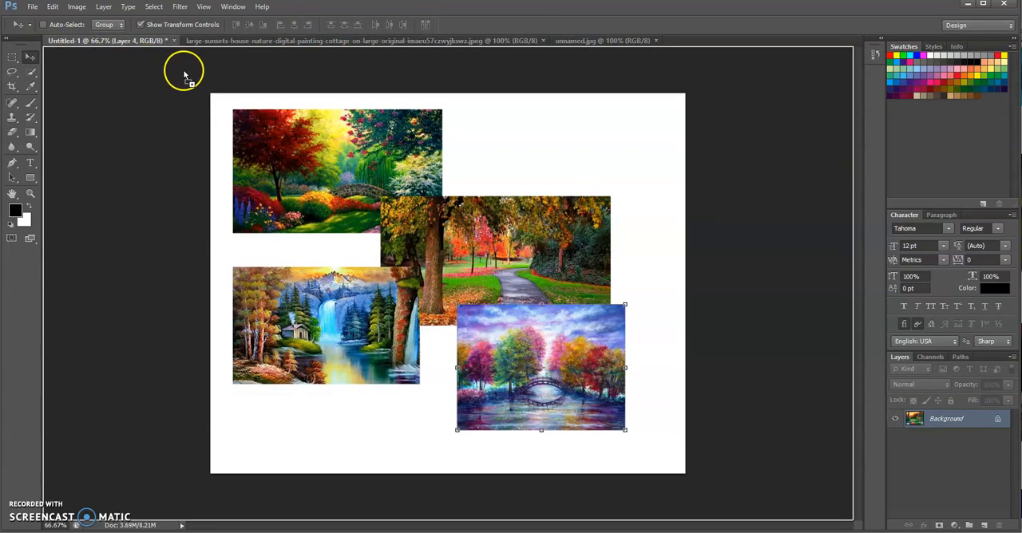
pyautogui.moveTo(556, 163); pyautogui.dragTo(558, 168)
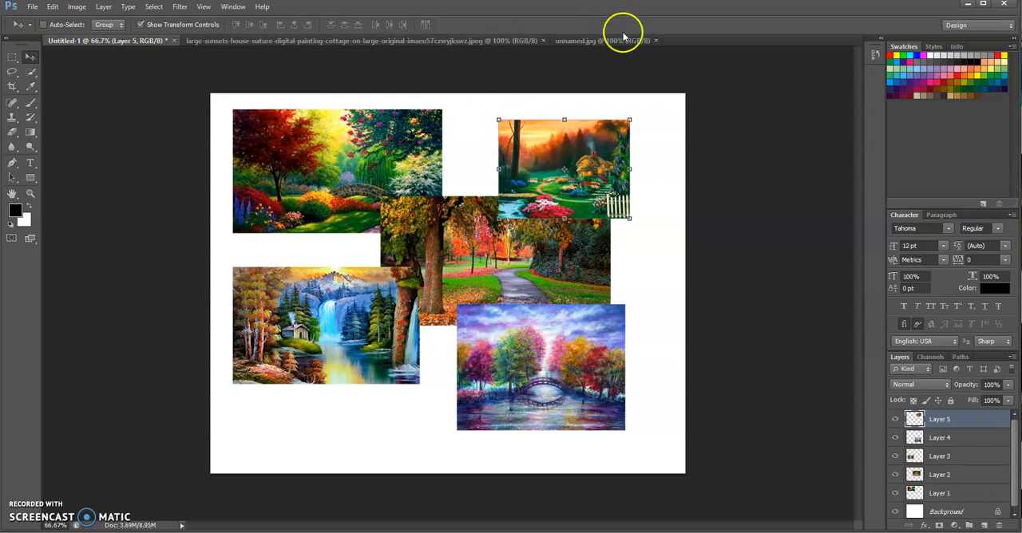
# Copy the stone cottage painting from unnamed.jpg into Untitled-1, below the waterfall painting at the canvas's lower edge
pyautogui.click(589, 42)
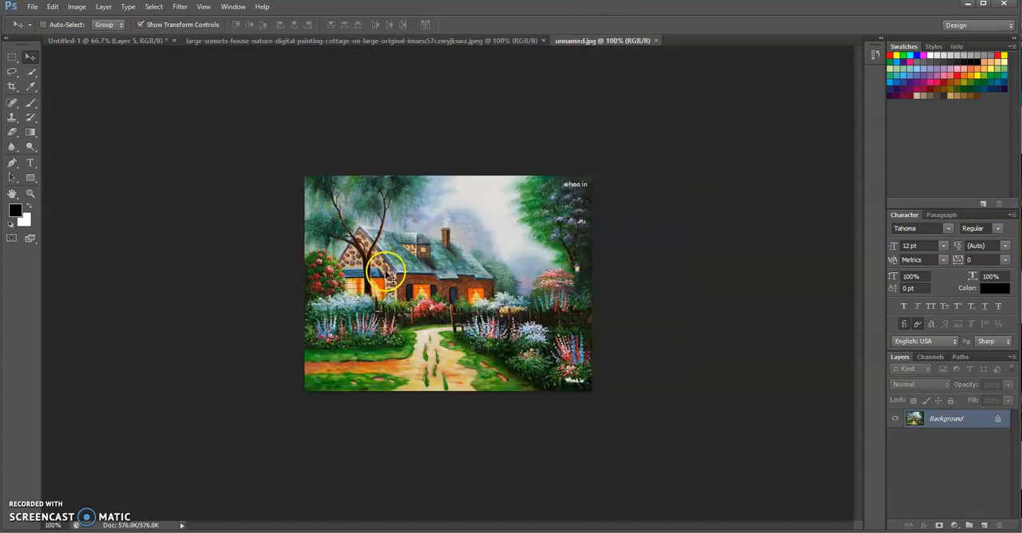
pyautogui.click(57, 41)
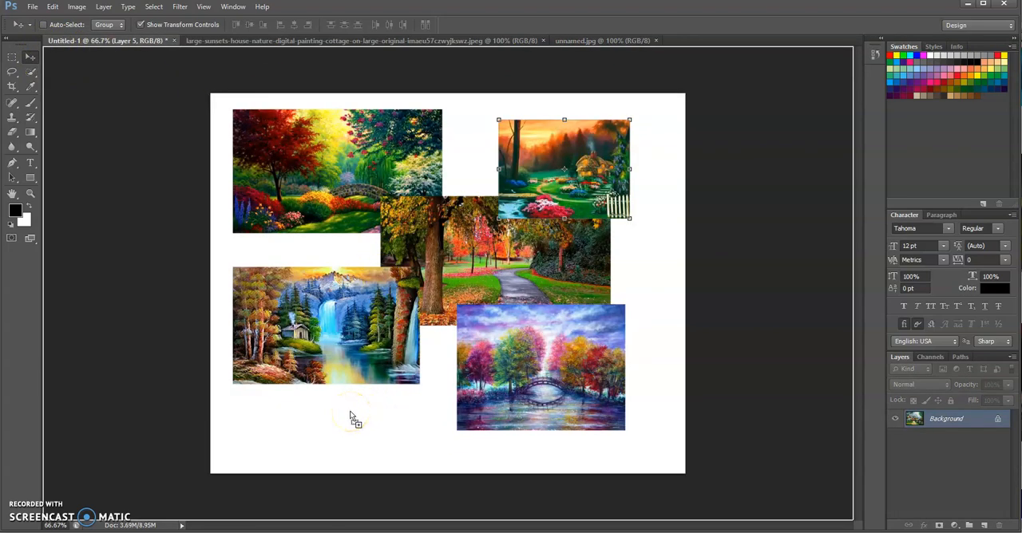
pyautogui.moveTo(351, 416); pyautogui.dragTo(357, 417)
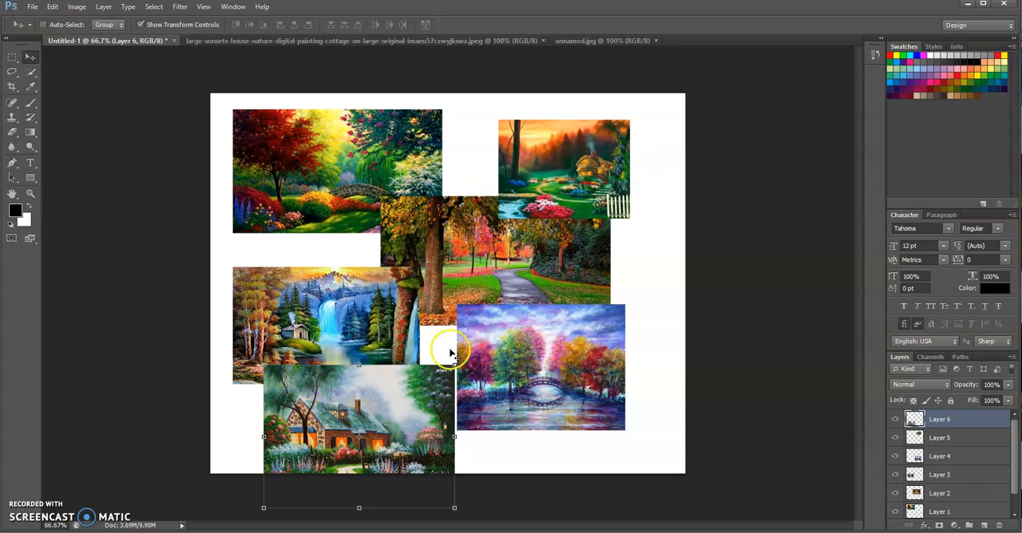
# Shift the sunset cottage on Layer 5 slightly up and right, and the bridge painting on Layer 4 farther right
pyautogui.click(970, 443)
pyautogui.moveTo(529, 159)
pyautogui.mouseDown()
pyautogui.moveTo(522, 143)
pyautogui.moveTo(541, 153)
pyautogui.mouseUp()
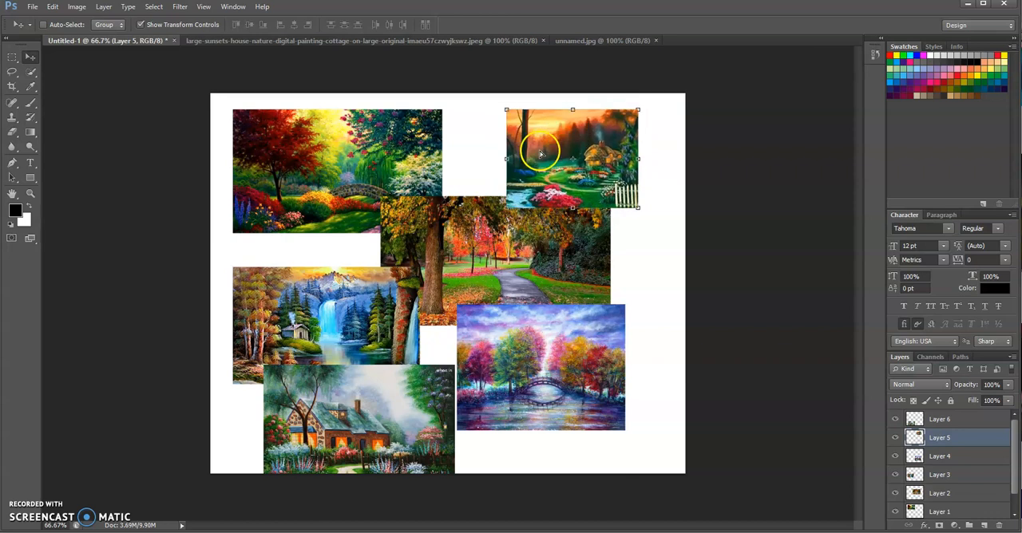
pyautogui.click(968, 462)
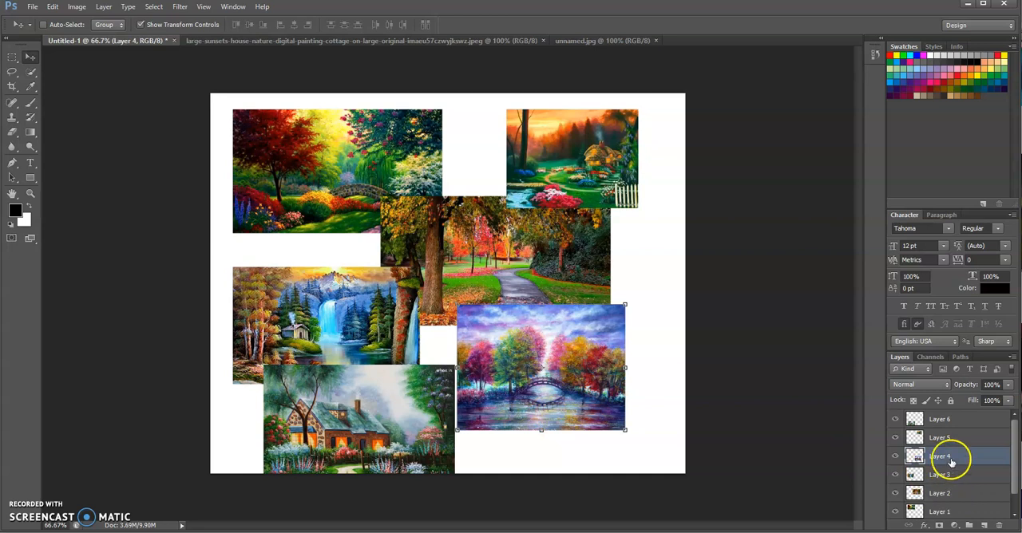
pyautogui.moveTo(519, 355); pyautogui.dragTo(557, 361)
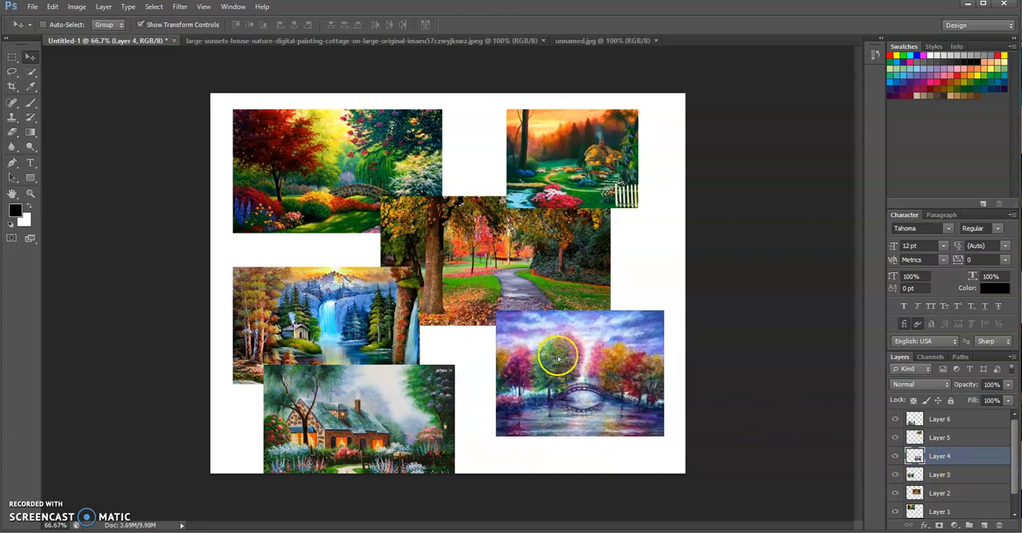
# Shift the waterfall painting on Layer 3 and the autumn path photo on Layer 2 to the right
pyautogui.click(953, 476)
pyautogui.moveTo(340, 296); pyautogui.dragTo(357, 296)
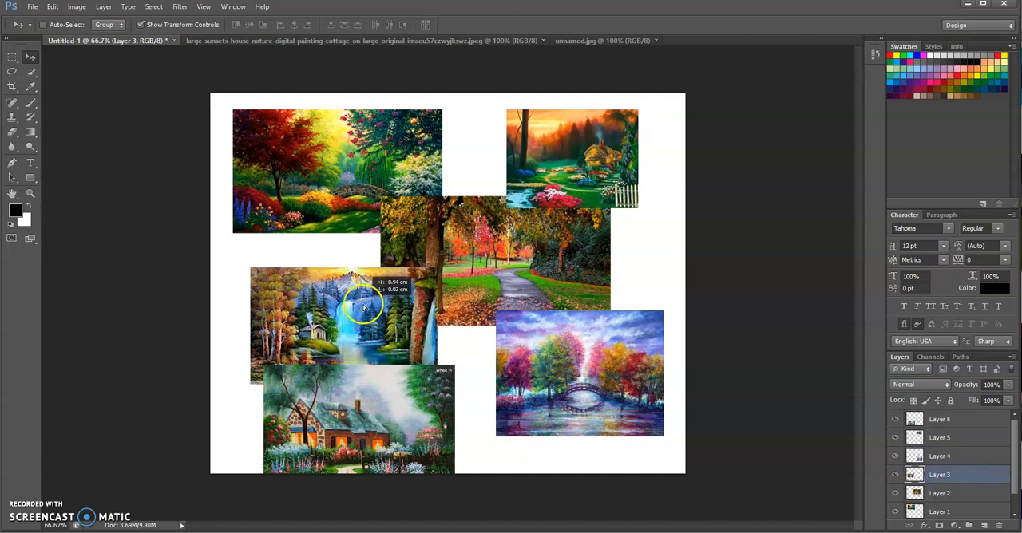
pyautogui.click(939, 494)
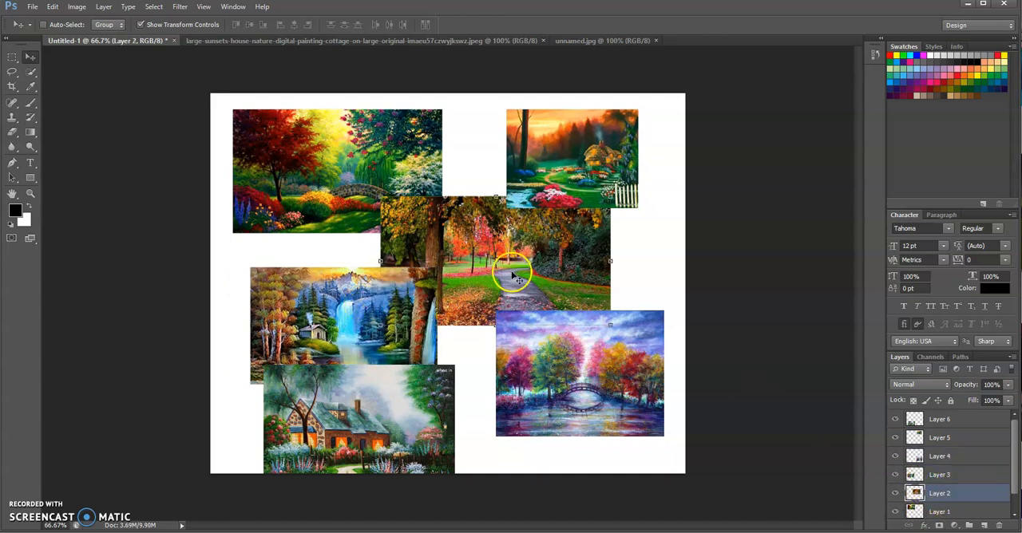
pyautogui.moveTo(513, 273); pyautogui.dragTo(543, 275)
# Reposition the garden painting on Layer 1 near the canvas's upper-left corner, level with the top of the sunset cottage painting
pyautogui.click(942, 511)
pyautogui.moveTo(350, 178)
pyautogui.mouseDown()
pyautogui.moveTo(349, 194)
pyautogui.moveTo(364, 191)
pyautogui.mouseUp()
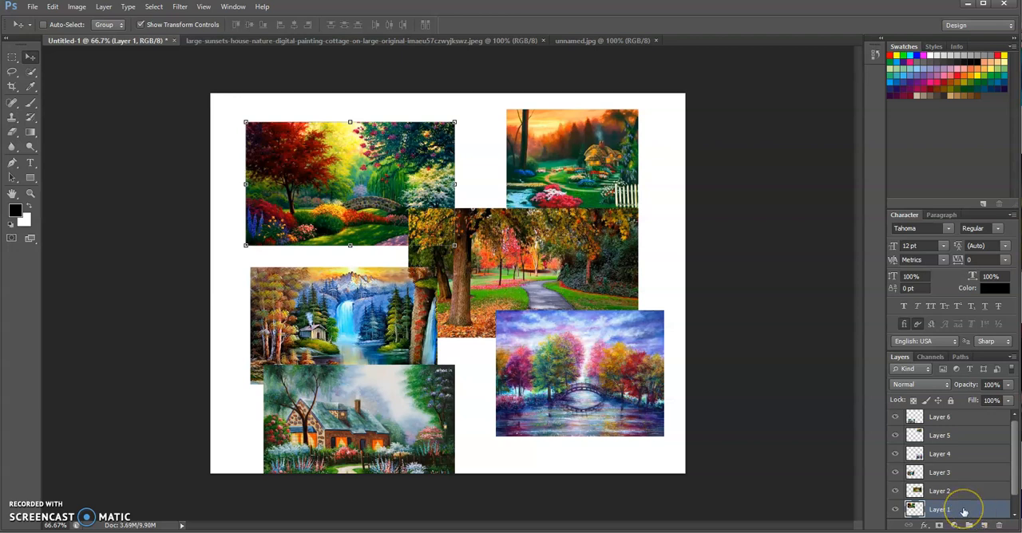
pyautogui.moveTo(301, 163); pyautogui.dragTo(283, 152)
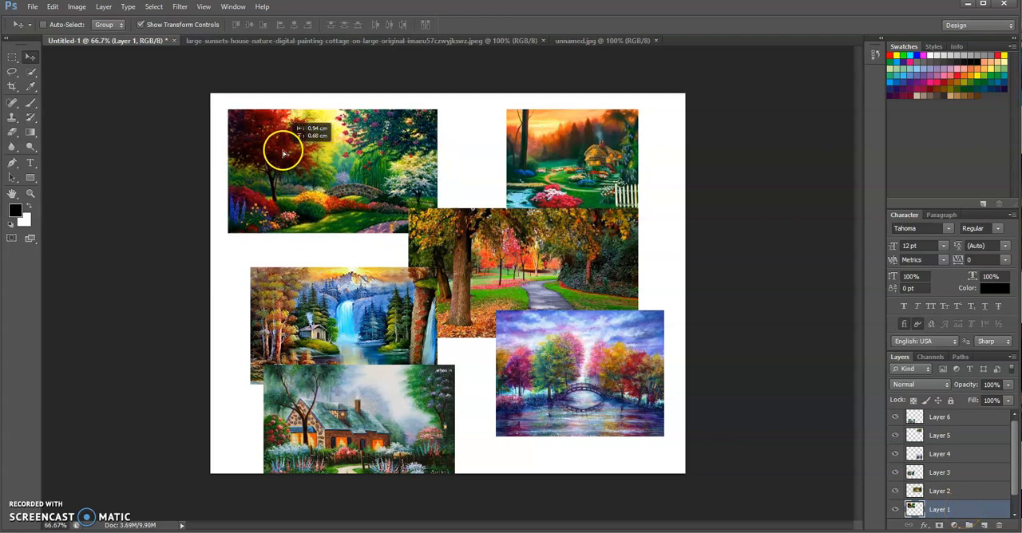
# Move the autumn path photo up and left over the garden painting, and shift the waterfall painting toward the canvas's left edge
pyautogui.click(978, 490)
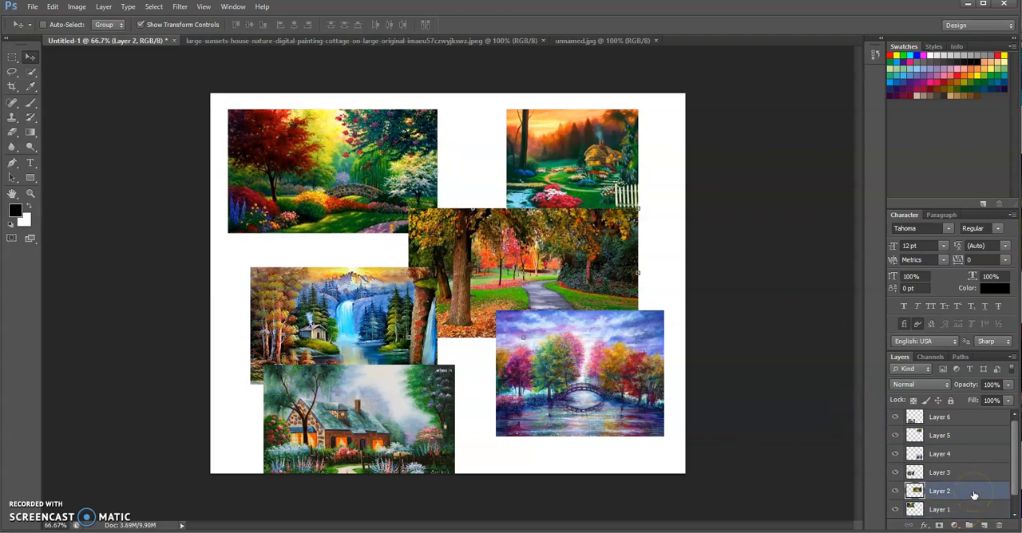
pyautogui.moveTo(463, 242)
pyautogui.mouseDown()
pyautogui.moveTo(356, 229)
pyautogui.moveTo(346, 215)
pyautogui.mouseUp()
pyautogui.click(964, 474)
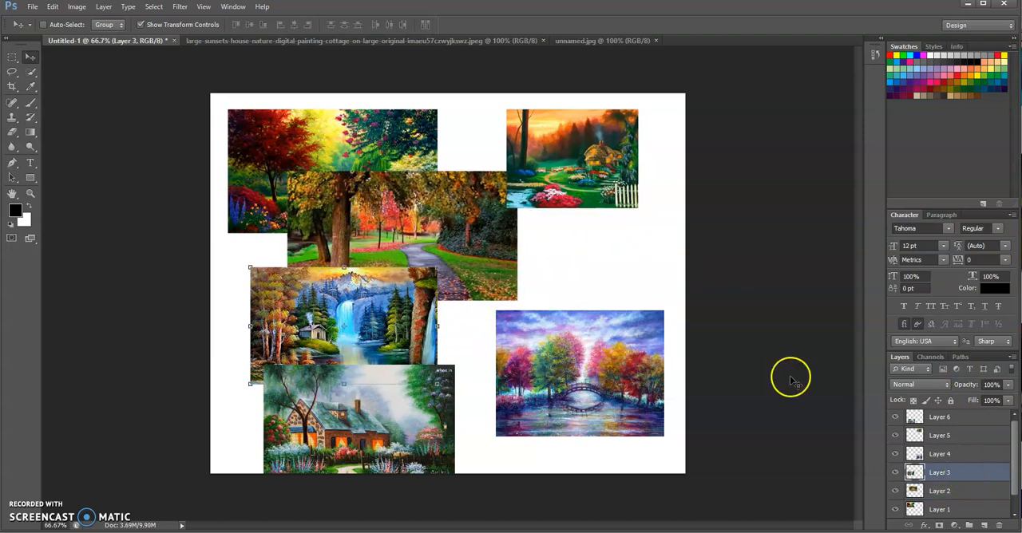
pyautogui.moveTo(362, 306)
pyautogui.mouseDown()
pyautogui.moveTo(339, 281)
pyautogui.moveTo(334, 312)
pyautogui.mouseUp()
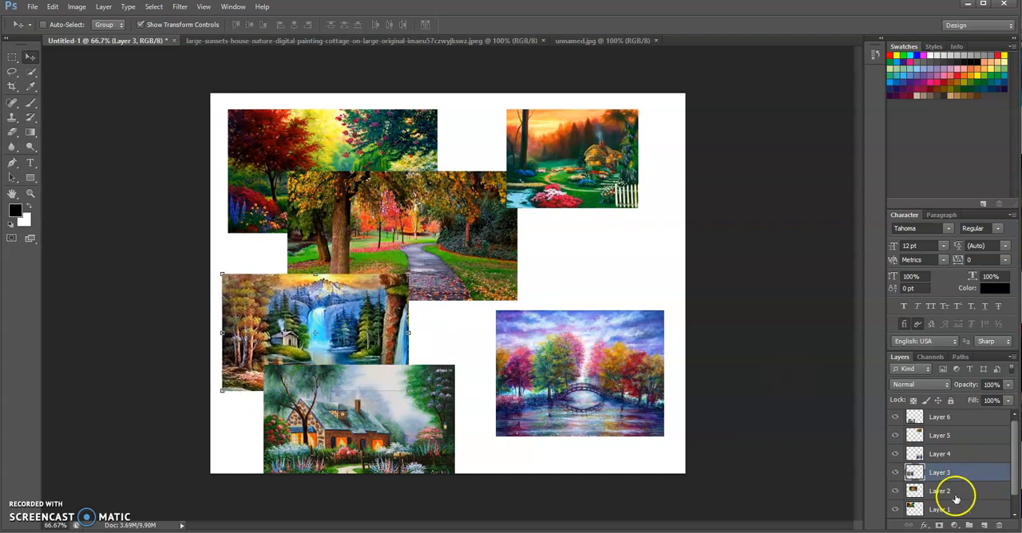
# Raise the bridge painting to just below the sunset cottage painting, and shift the sunset cottage slightly left
pyautogui.click(941, 452)
pyautogui.moveTo(551, 349)
pyautogui.mouseDown()
pyautogui.moveTo(525, 339)
pyautogui.moveTo(548, 296)
pyautogui.moveTo(582, 285)
pyautogui.moveTo(565, 285)
pyautogui.mouseUp()
pyautogui.click(969, 435)
pyautogui.moveTo(613, 154); pyautogui.dragTo(596, 152)
# Widen the sunset cottage painting to about 153.69% at 100% height, and apply the transformation
pyautogui.moveTo(621, 209); pyautogui.dragTo(666, 207)
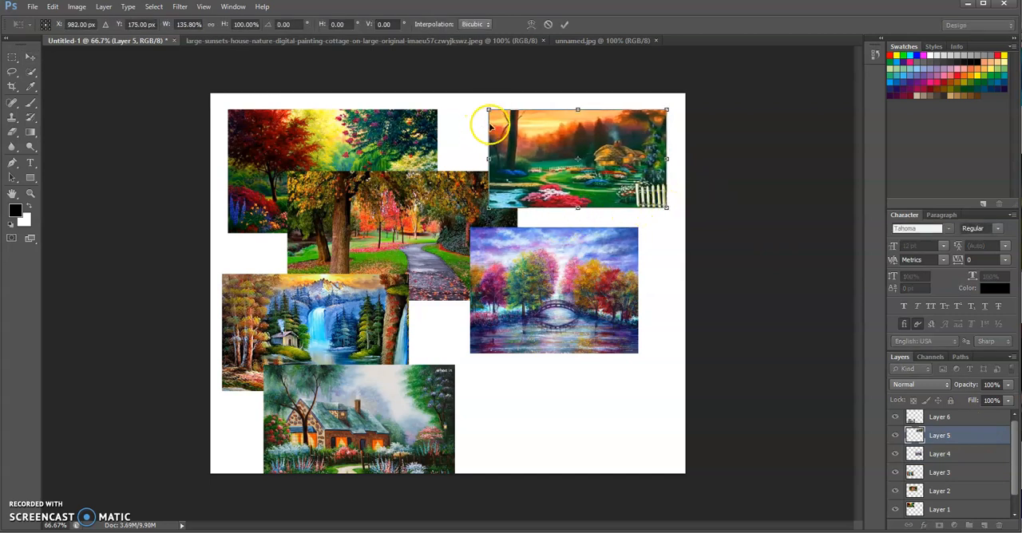
pyautogui.moveTo(488, 109); pyautogui.dragTo(464, 108)
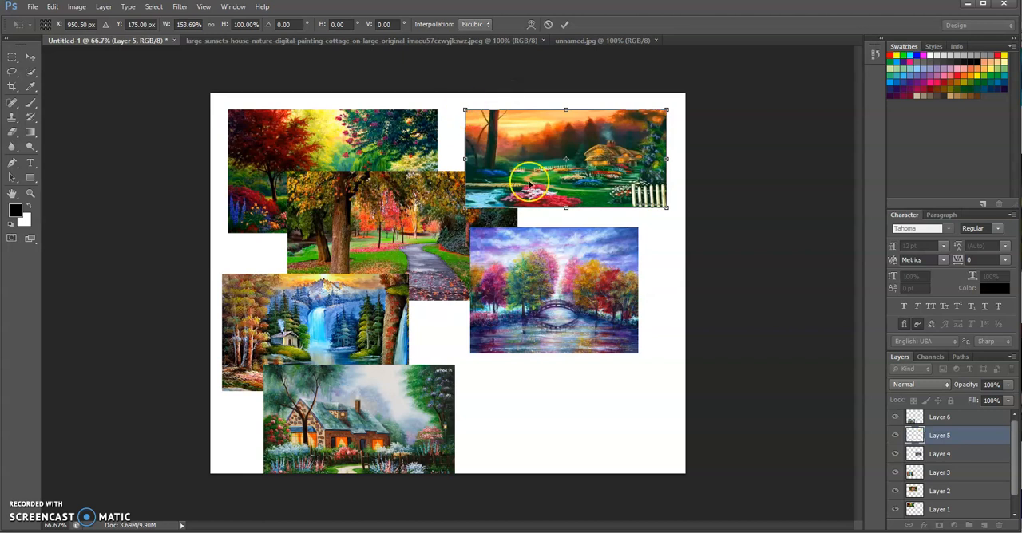
pyautogui.click(30, 59)
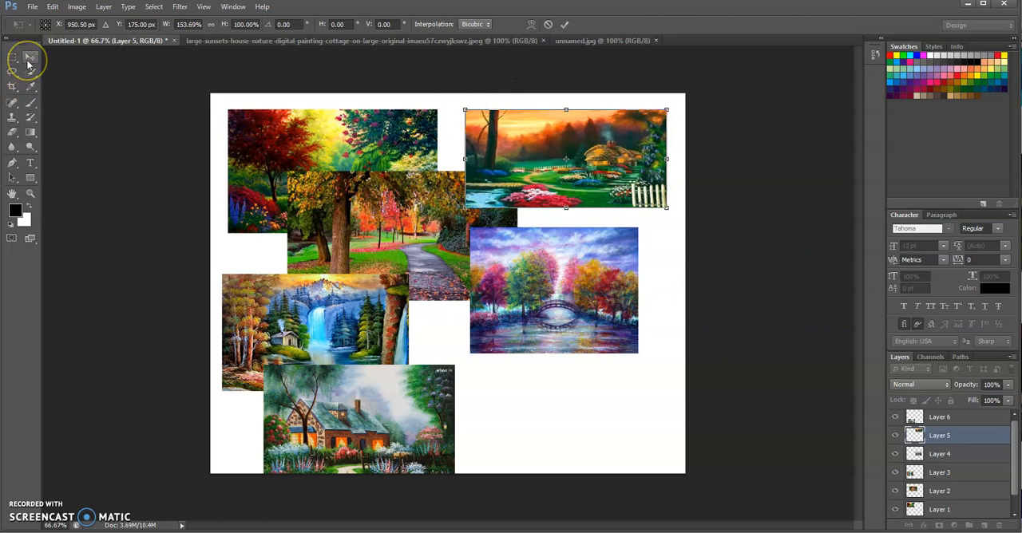
pyautogui.click(30, 60)
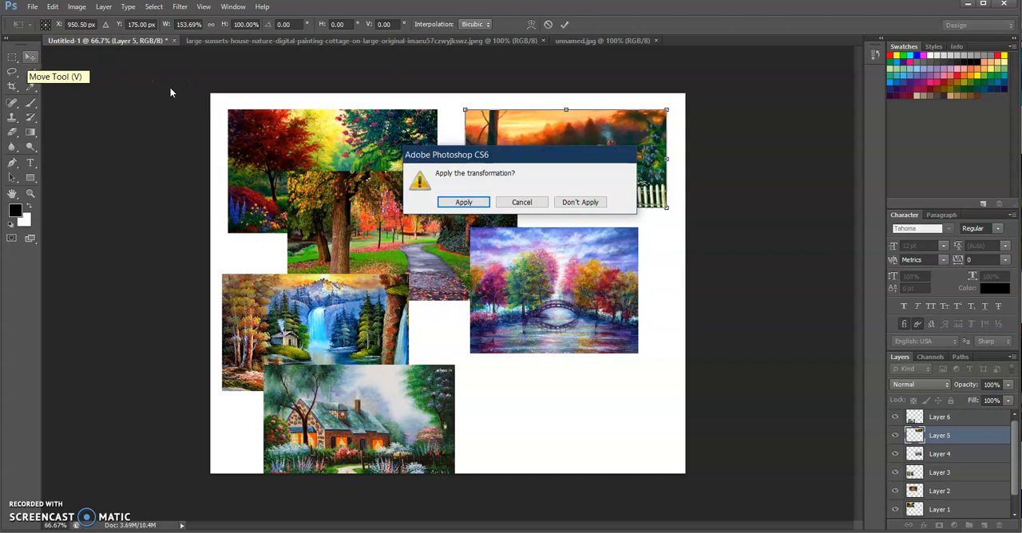
pyautogui.click(452, 205)
# Move the stone cottage painting on Layer 6 right to overlap the bridge painting, scale it to 125.20% width and 83.59% height, and apply
pyautogui.click(972, 418)
pyautogui.moveTo(427, 409); pyautogui.dragTo(522, 403)
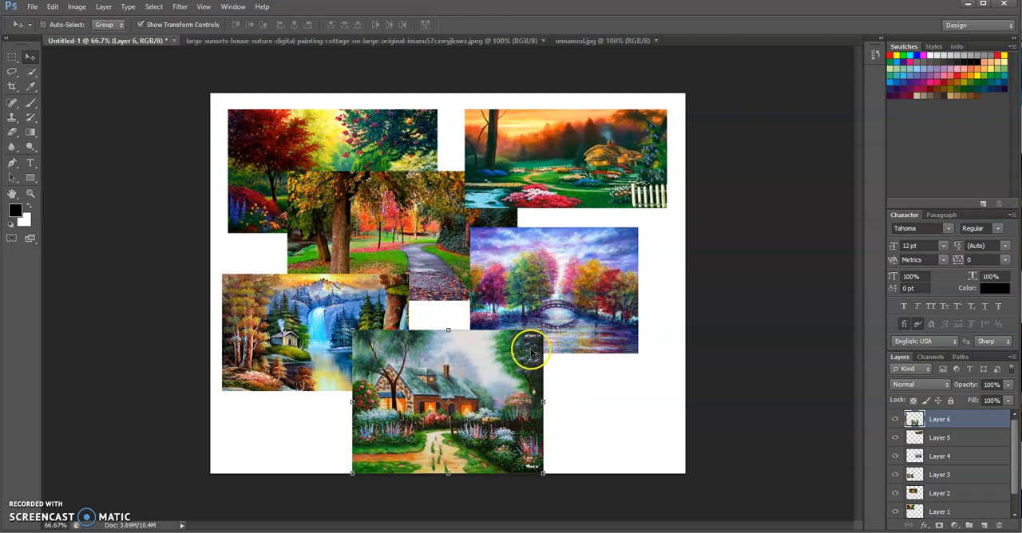
pyautogui.moveTo(541, 330); pyautogui.dragTo(545, 353)
pyautogui.moveTo(548, 413); pyautogui.dragTo(560, 392)
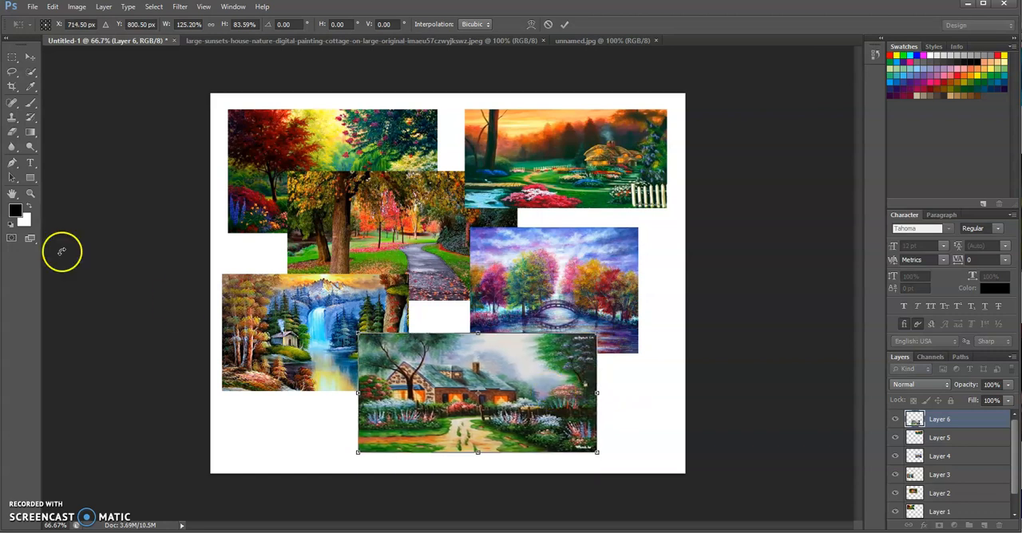
pyautogui.click(29, 57)
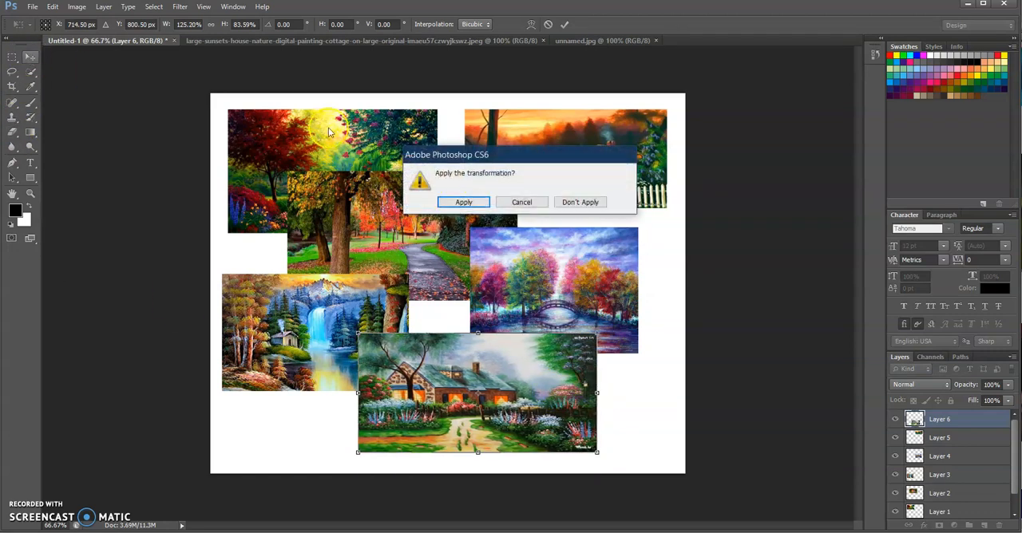
pyautogui.click(463, 203)
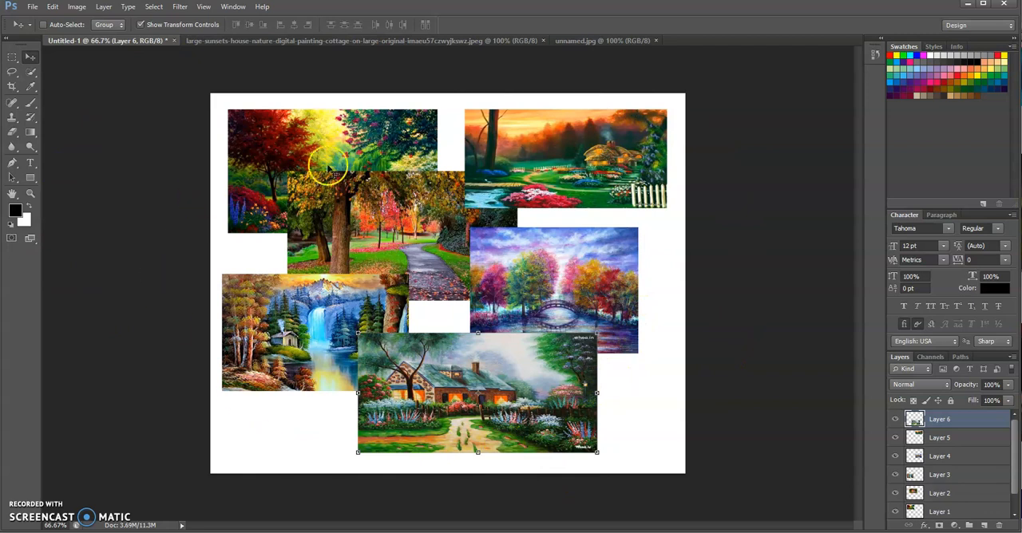
# Select Layers 1 through 6 together and shift the whole collage slightly right and down on the canvas, ending with only Layer 5 selected
pyautogui.keyDown('shift'); pyautogui.click(963, 441); pyautogui.keyUp('shift')
pyautogui.keyDown('shift'); pyautogui.click(964, 457); pyautogui.keyUp('shift')
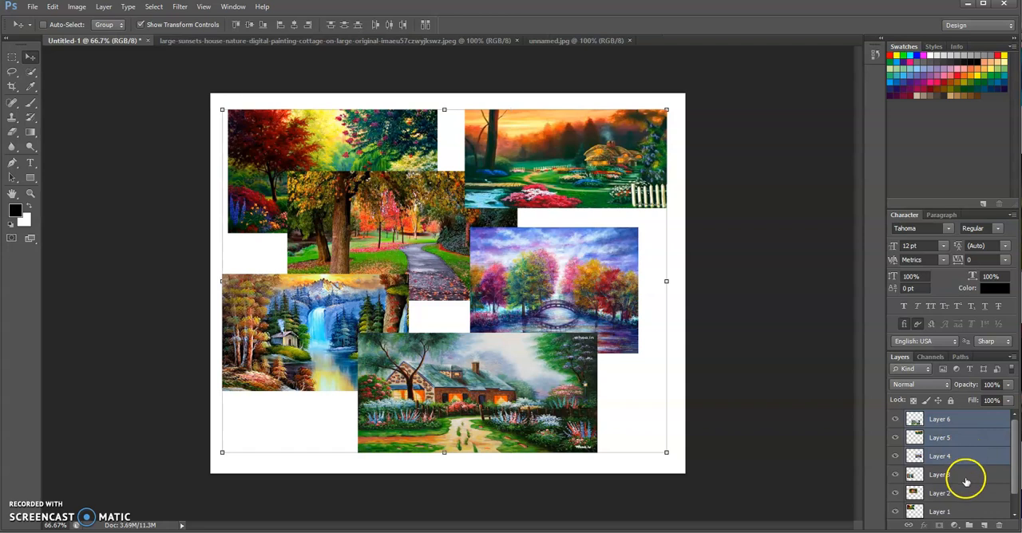
pyautogui.keyDown('shift'); pyautogui.click(964, 478); pyautogui.keyUp('shift')
pyautogui.keyDown('shift'); pyautogui.click(970, 510); pyautogui.keyUp('shift')
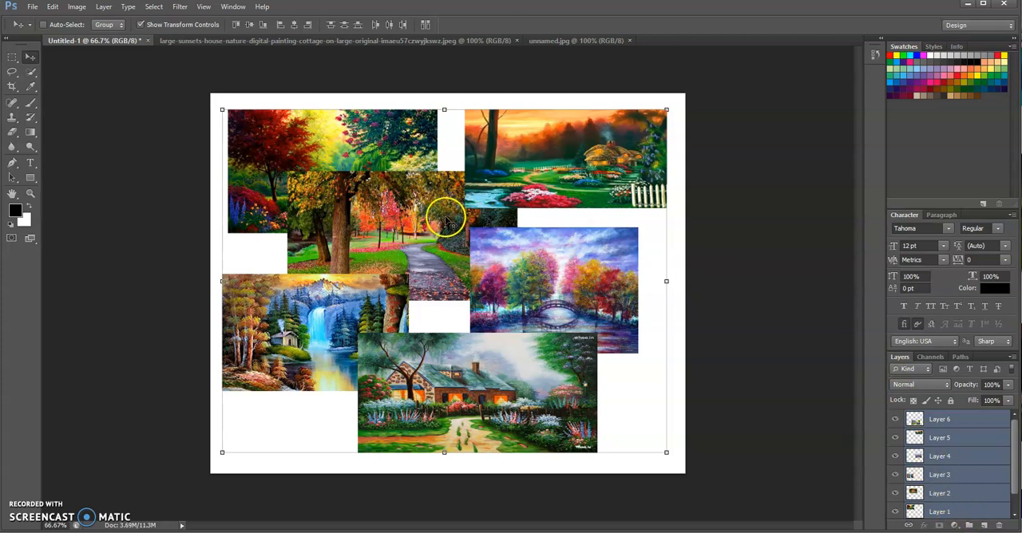
pyautogui.moveTo(446, 219); pyautogui.dragTo(449, 221)
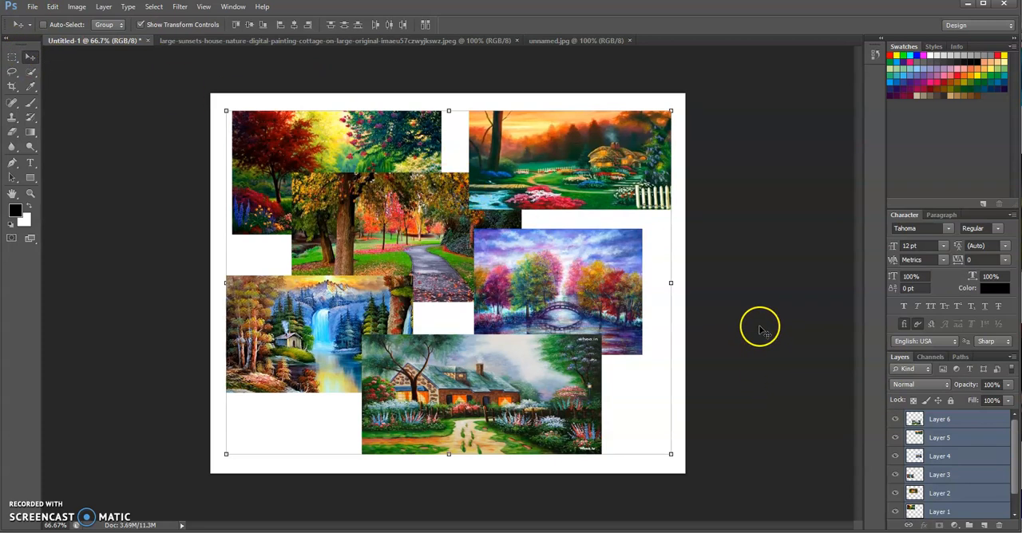
pyautogui.click(974, 443)
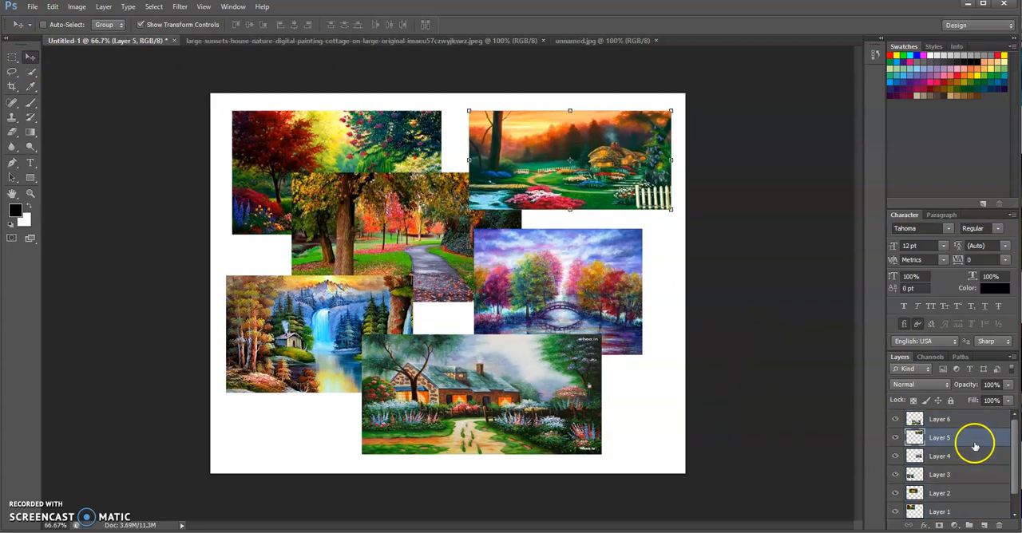
# Save the collage as activity1 in Photoshop PSD format in the activtiy1 folder, with layers and Maximize Compatibility kept on
pyautogui.click(32, 6)
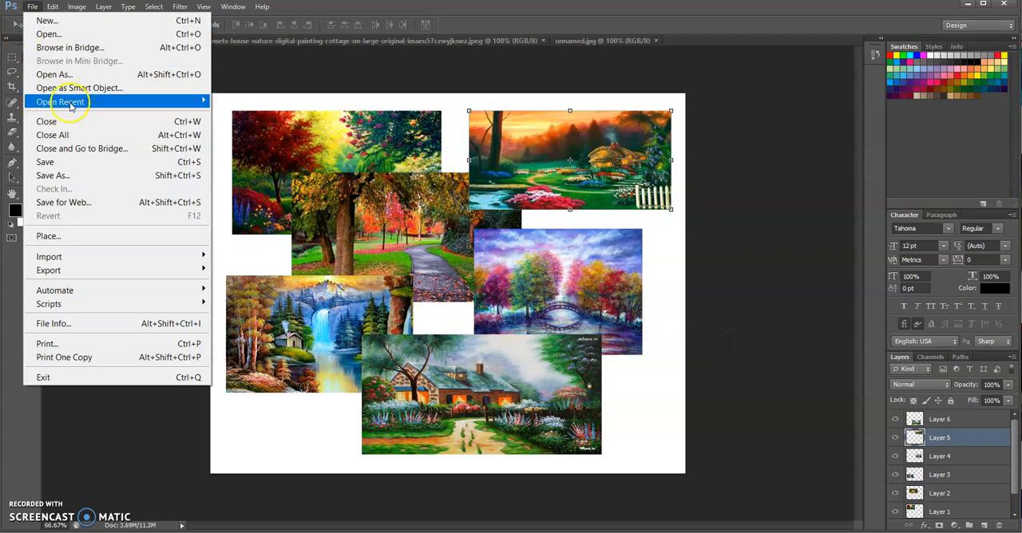
pyautogui.click(70, 175)
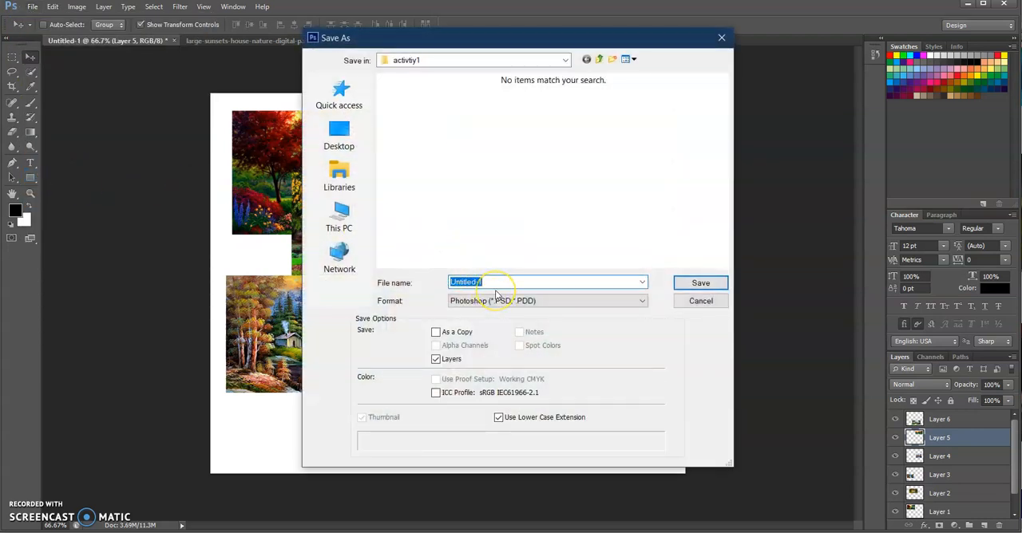
pyautogui.write('activity1')
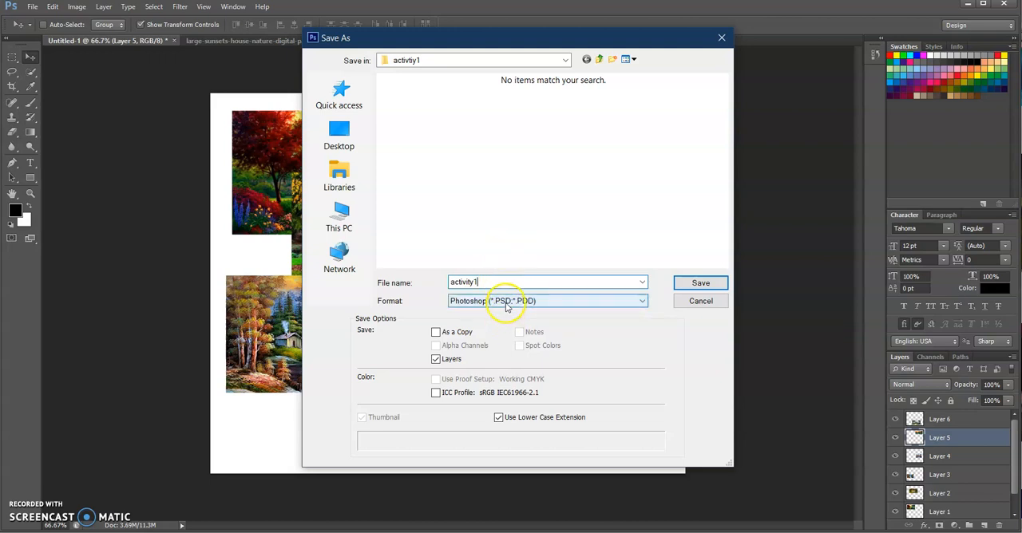
pyautogui.click(693, 285)
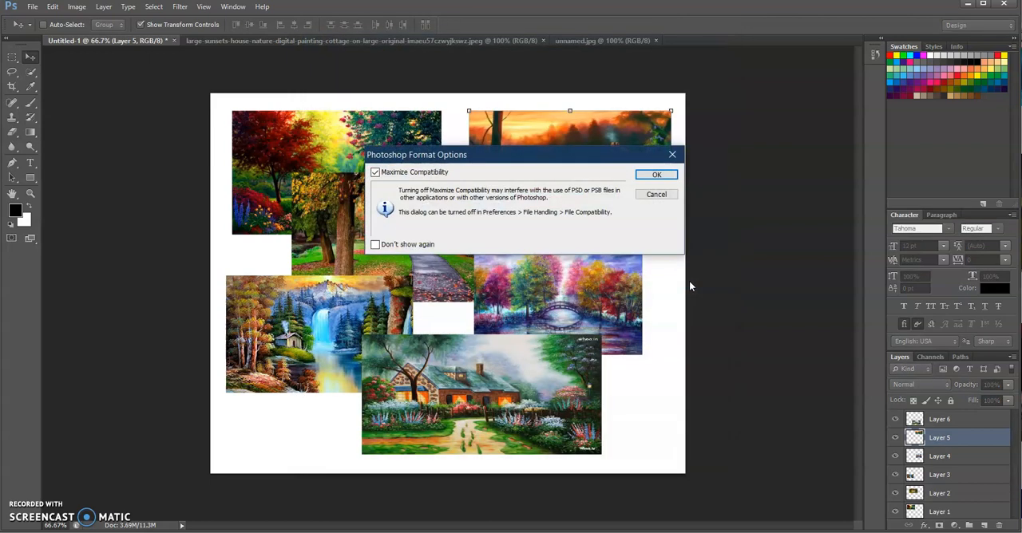
pyautogui.click(655, 175)
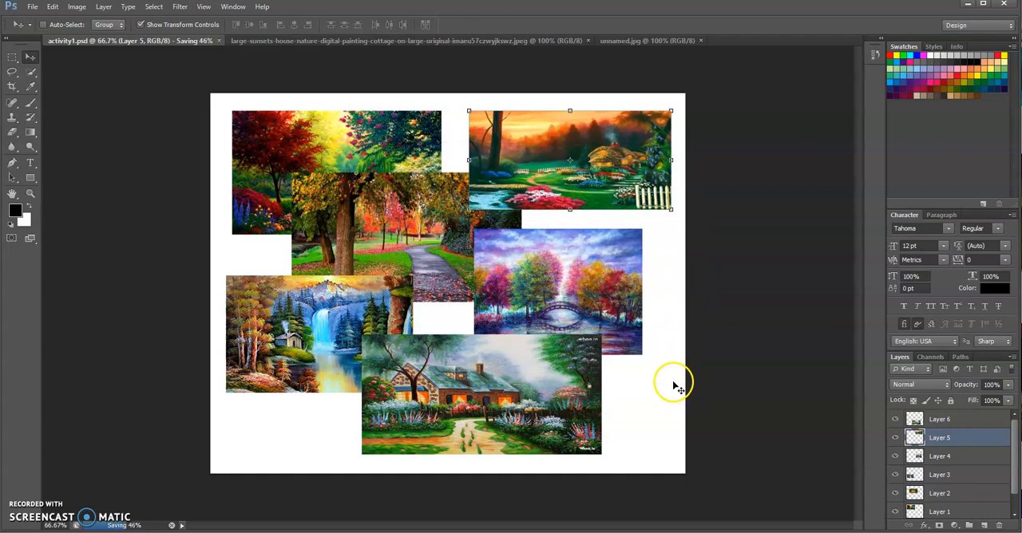